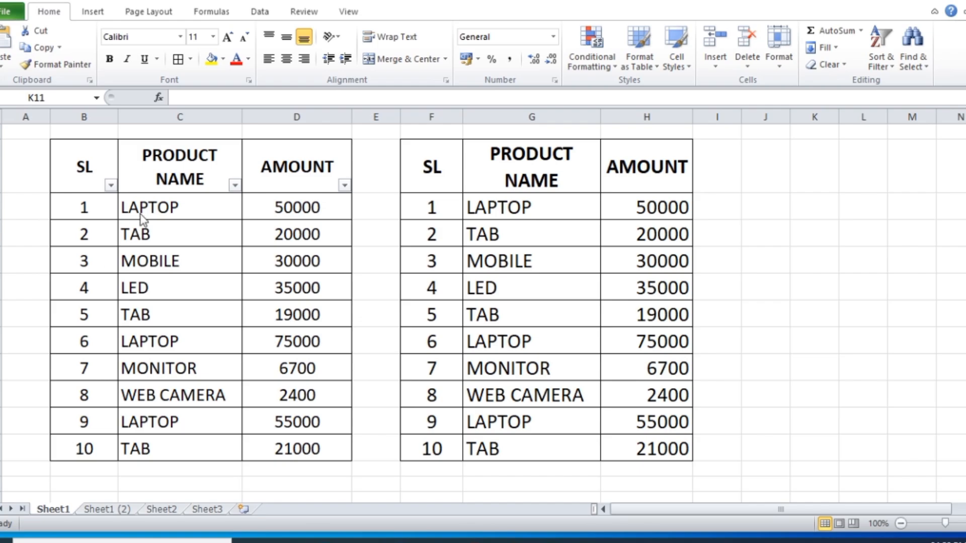
pyautogui.moveTo(84, 166); pyautogui.dragTo(532, 166)
pyautogui.click(531, 314)
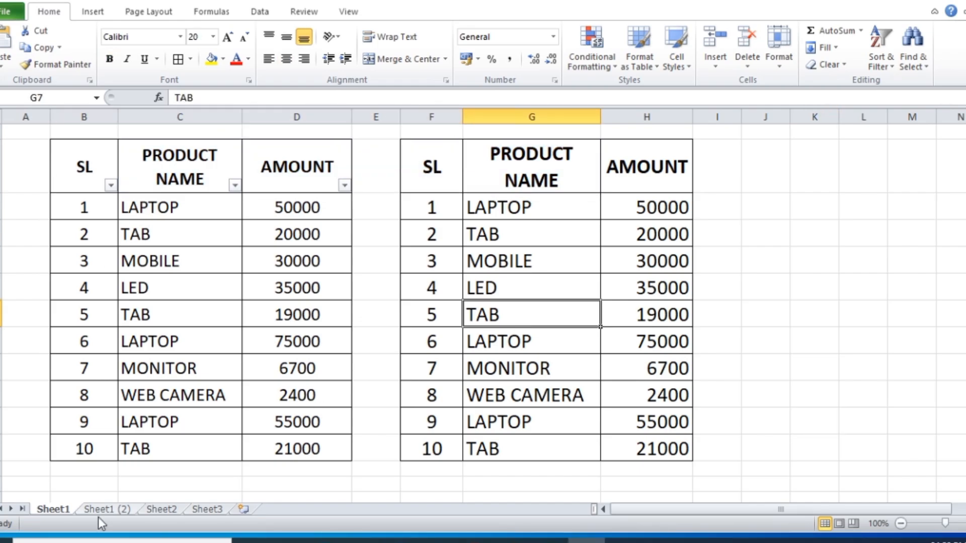
pyautogui.click(107, 510)
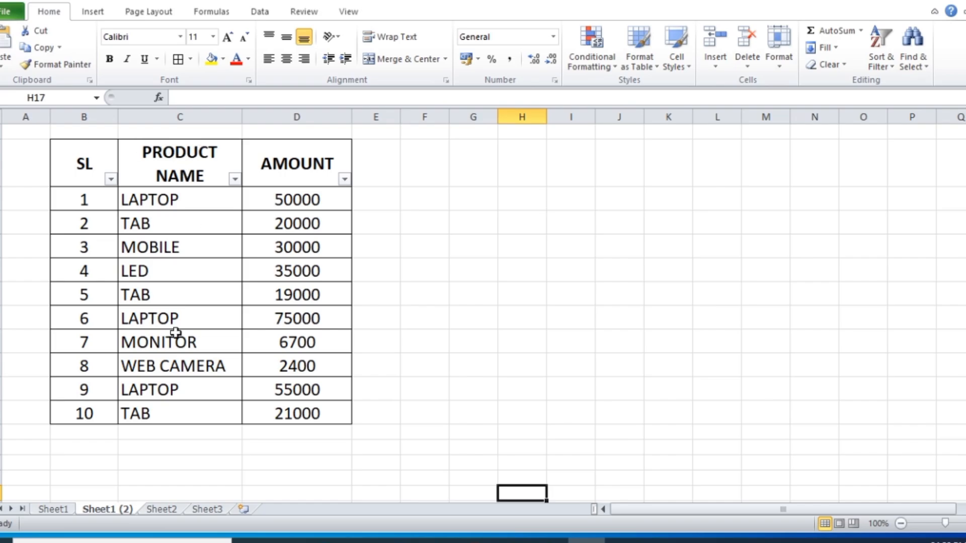
pyautogui.click(55, 510)
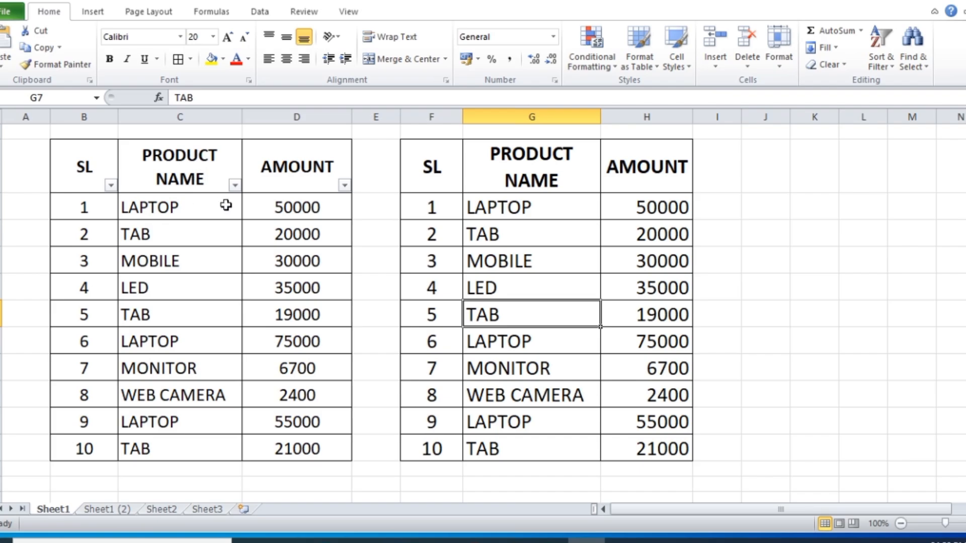
# Step: Filter the PRODUCT NAME column on Sheet1 to exclude LAPTOP and MOBILE
pyautogui.click(234, 185)
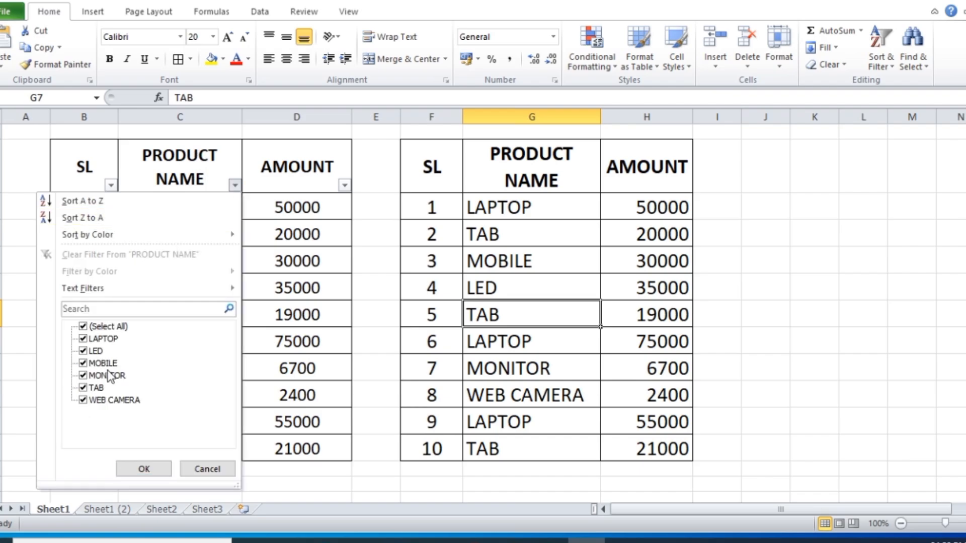
pyautogui.click(98, 339)
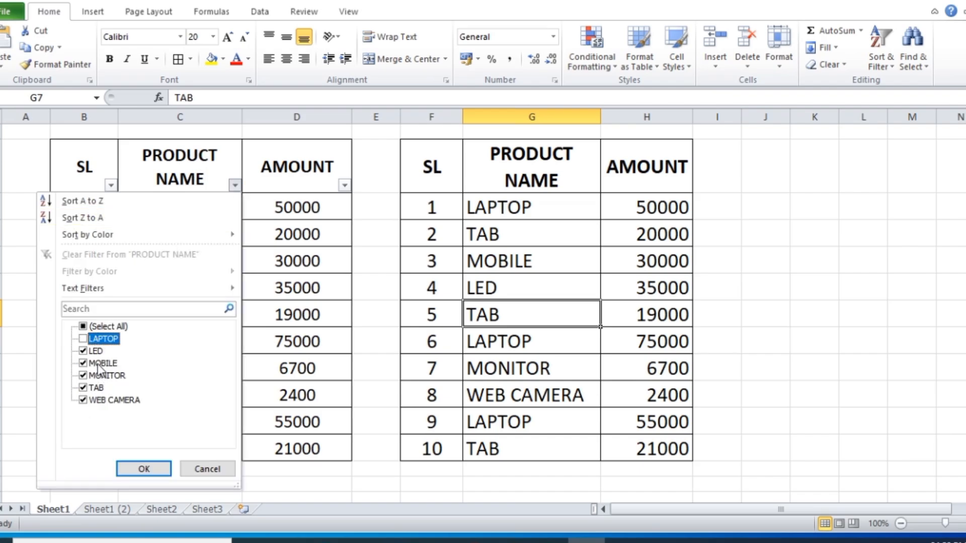
pyautogui.click(100, 365)
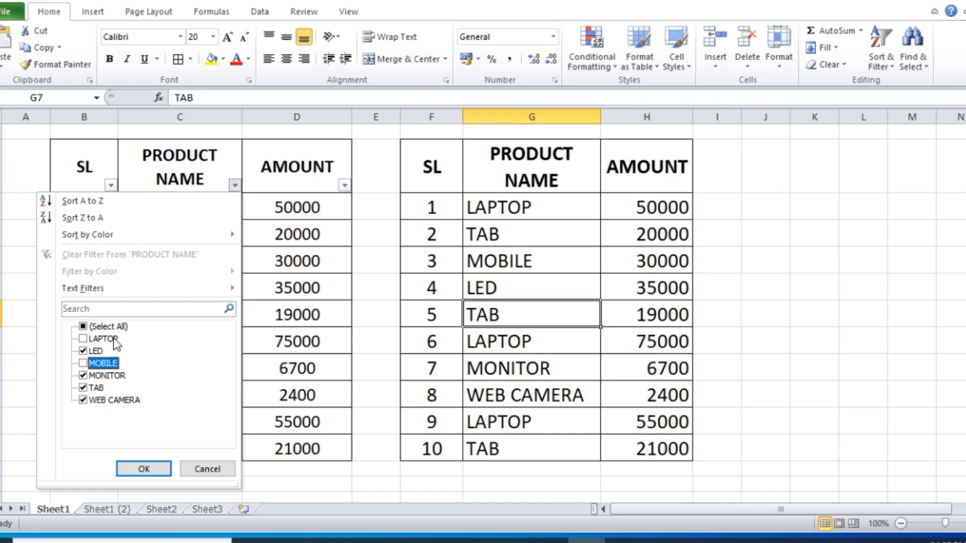
pyautogui.click(143, 469)
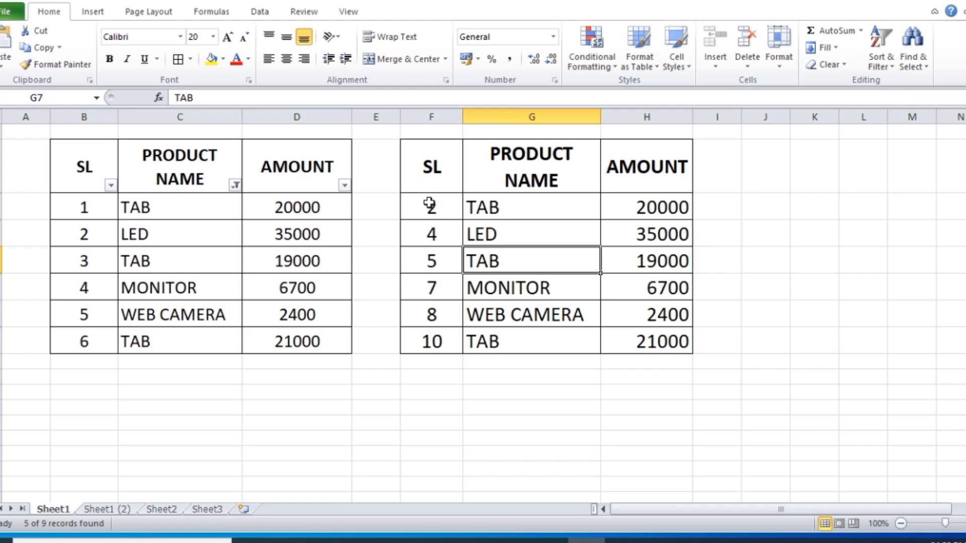
# Step: Filter the PRODUCT NAME column on Sheet1 (2) to exclude LED and MONITOR
pyautogui.click(106, 510)
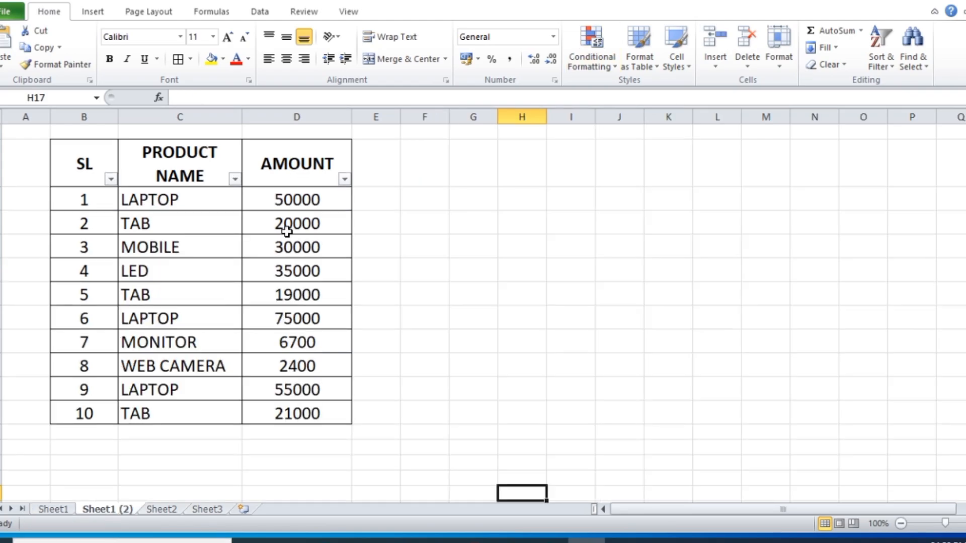
pyautogui.click(235, 179)
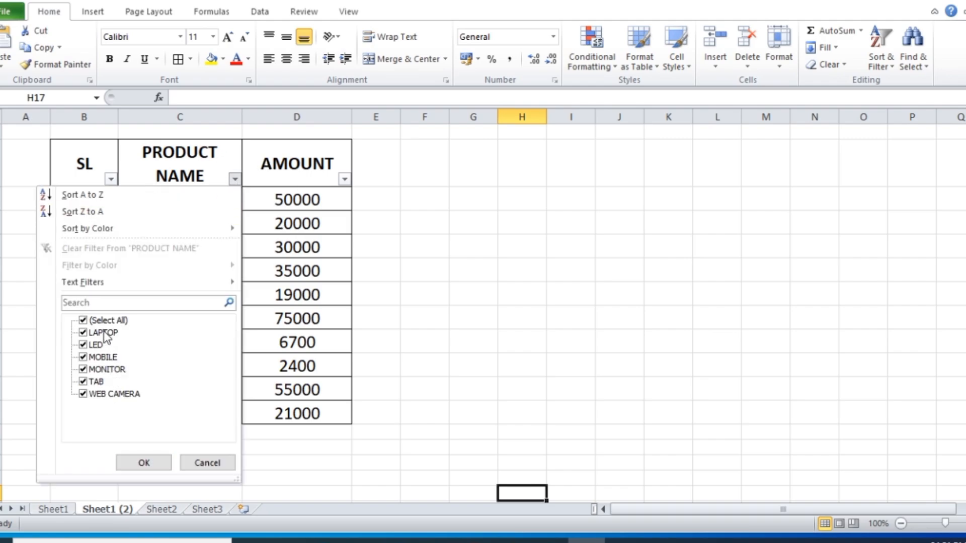
pyautogui.click(96, 345)
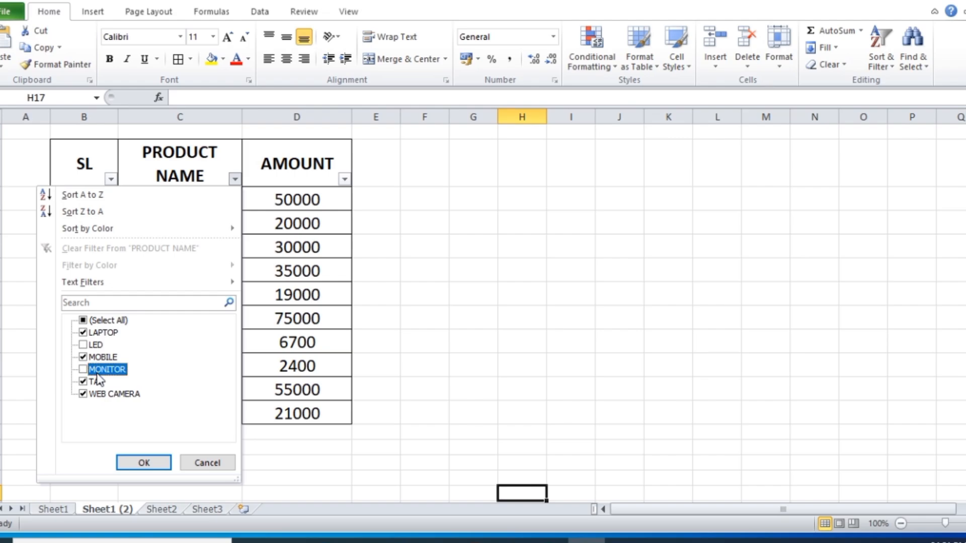
pyautogui.click(144, 463)
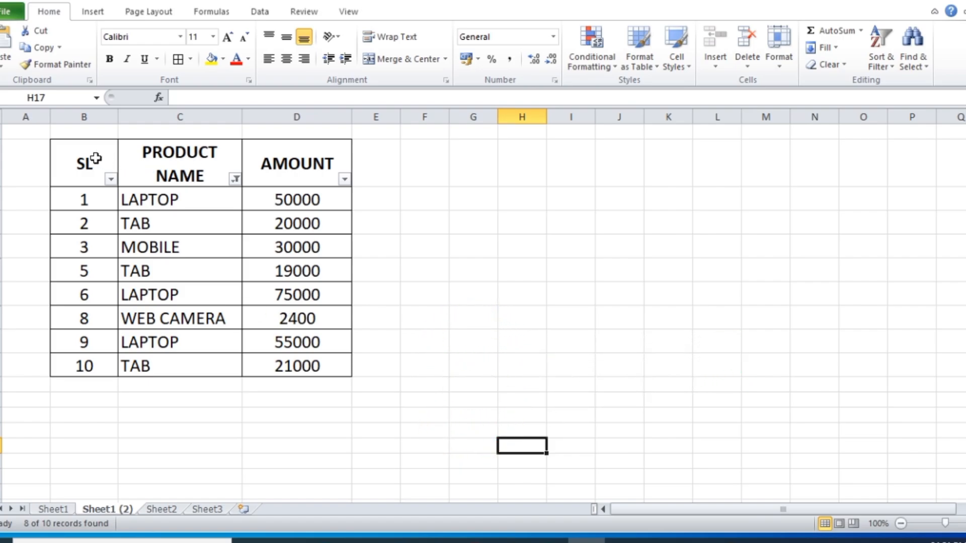
pyautogui.moveTo(97, 160); pyautogui.dragTo(302, 151)
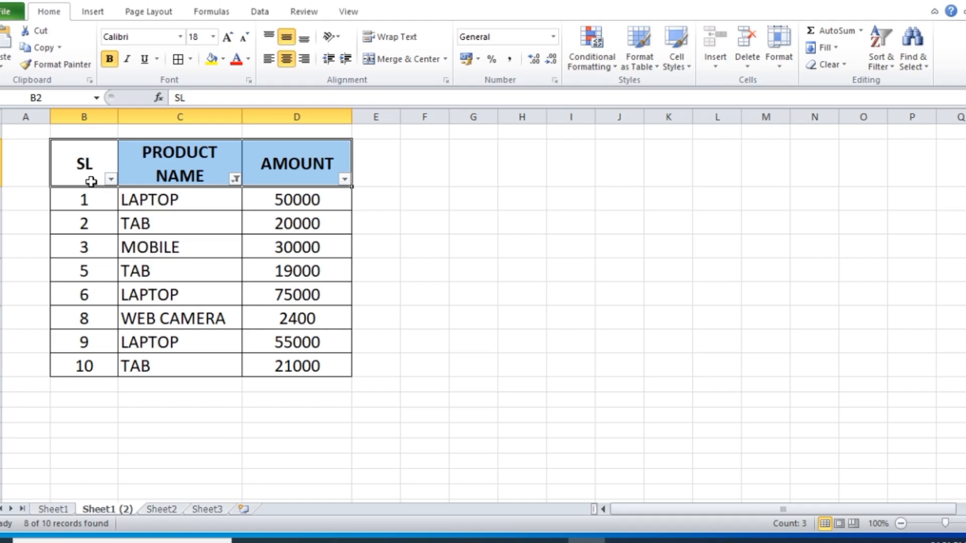
pyautogui.click(479, 286)
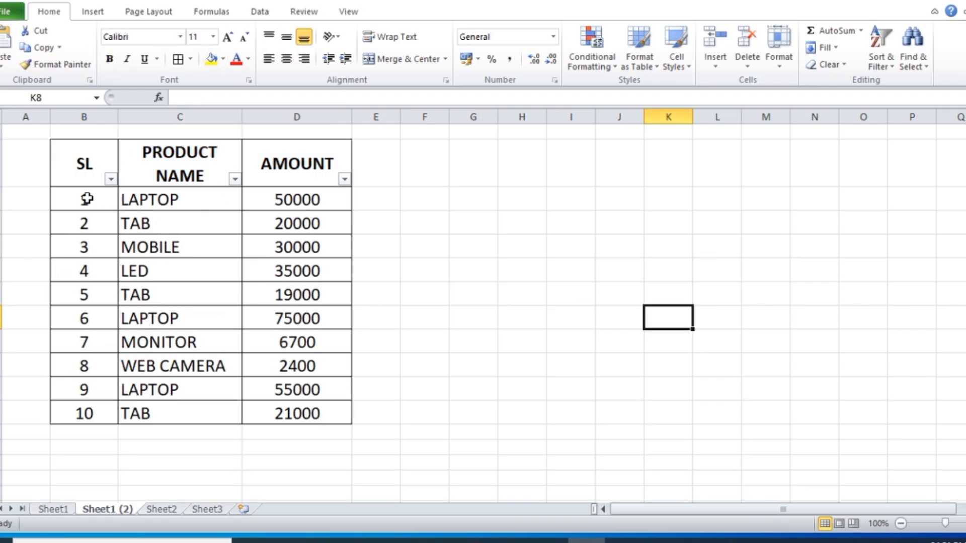
# Step: Clear all the serial numbers under the SL header, leaving the product names and amounts in place
pyautogui.moveTo(80, 195); pyautogui.dragTo(82, 420)
pyautogui.press('Delete')
pyautogui.click(575, 276)
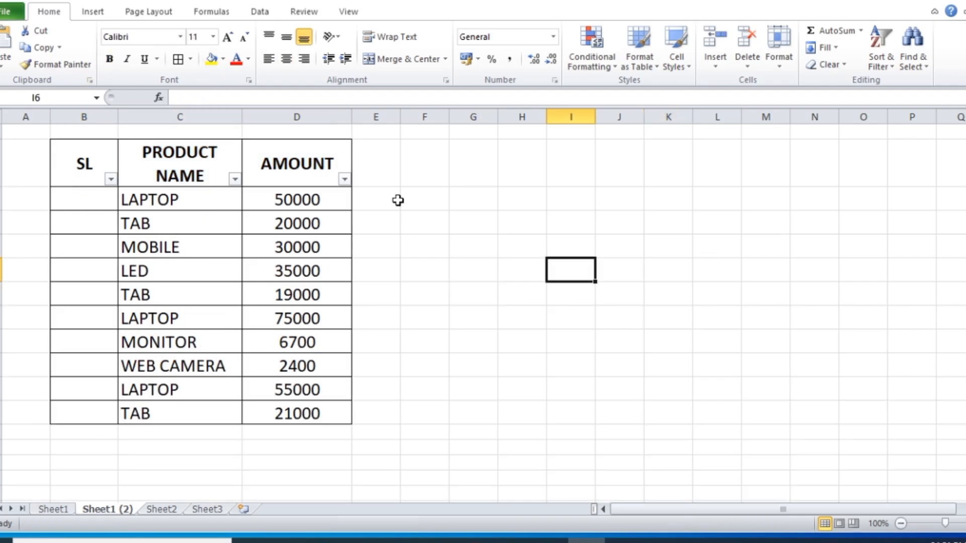
pyautogui.click(69, 199)
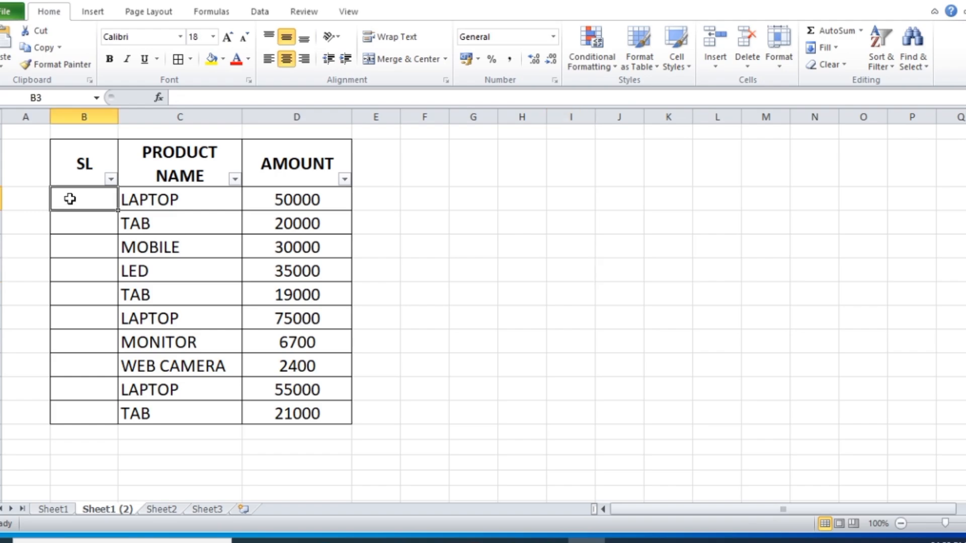
pyautogui.write('=')
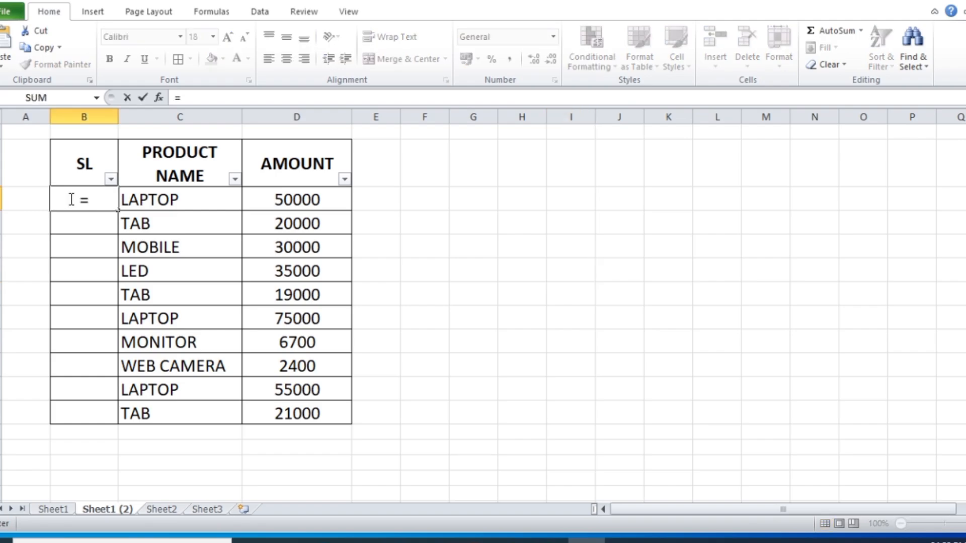
pyautogui.write('SU')
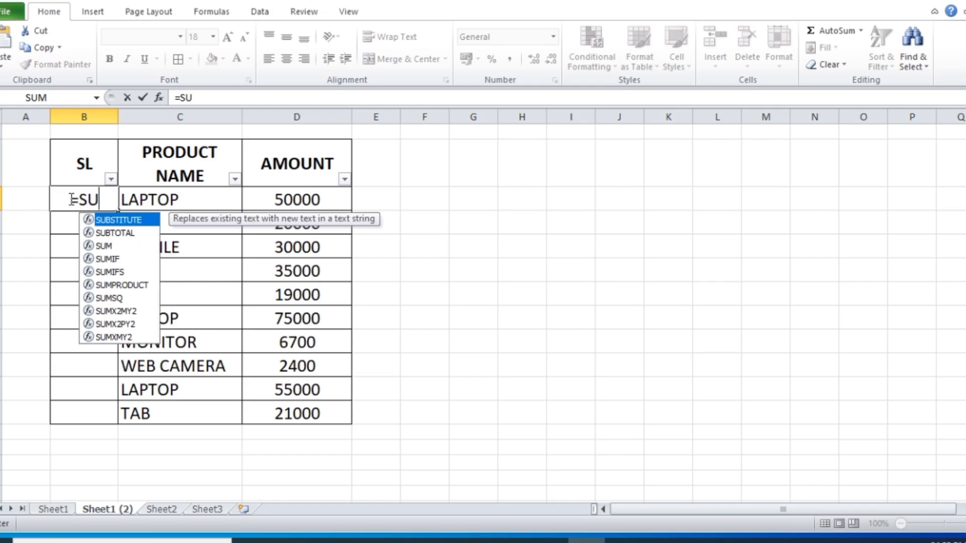
pyautogui.write('BTO')
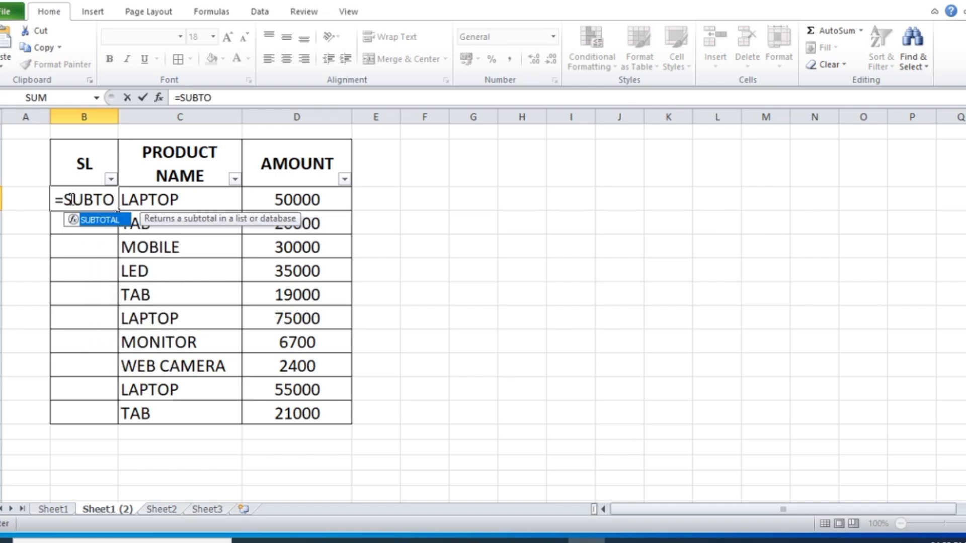
pyautogui.doubleClick(105, 221)
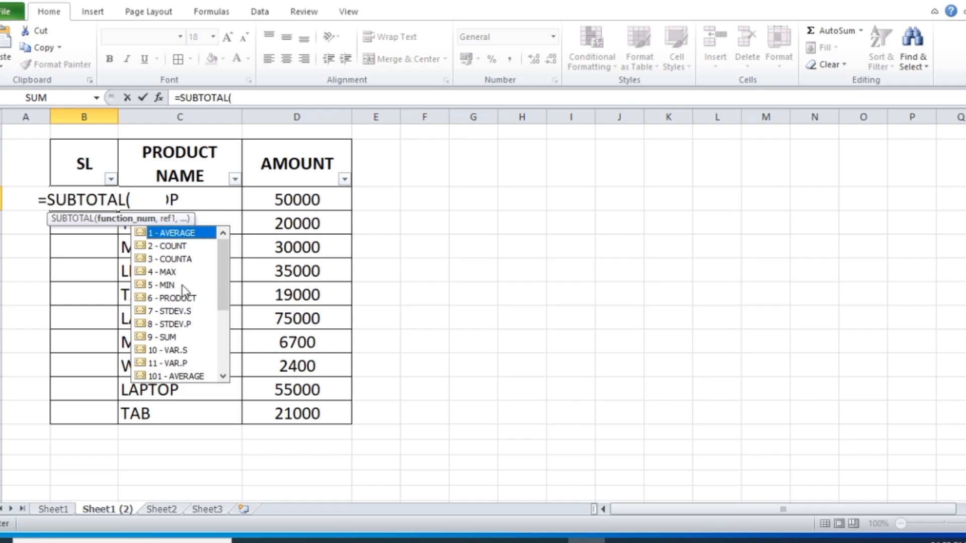
pyautogui.doubleClick(170, 259)
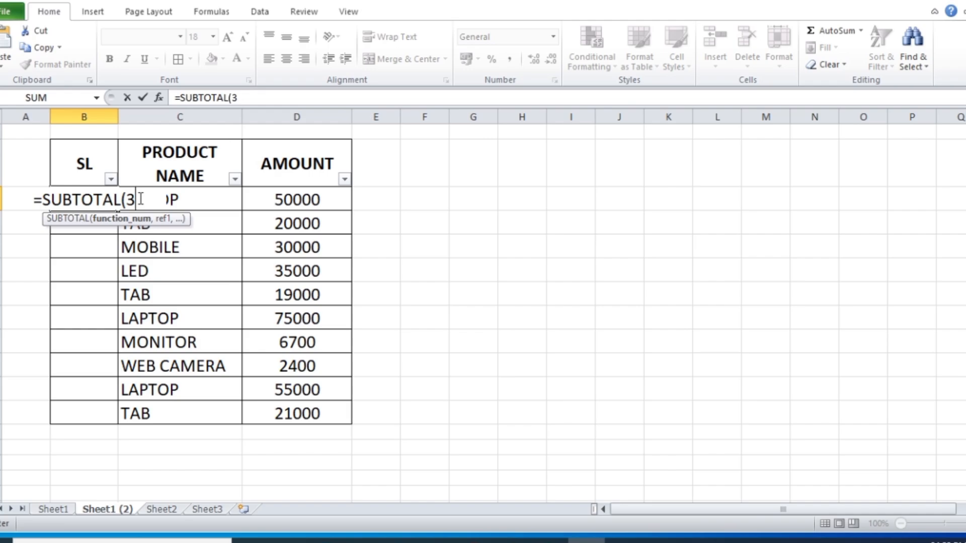
pyautogui.write(',')
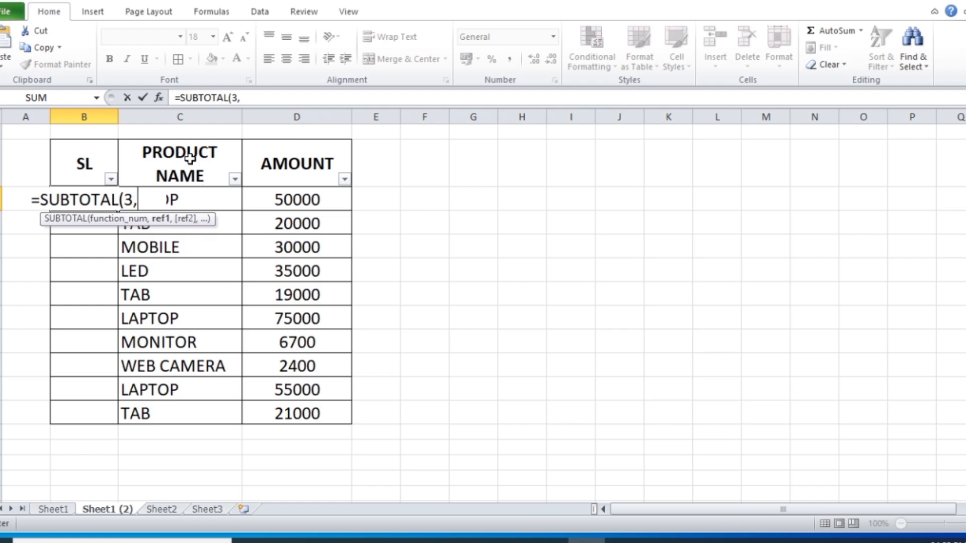
pyautogui.moveTo(116, 112); pyautogui.dragTo(126, 113)
pyautogui.click(653, 360)
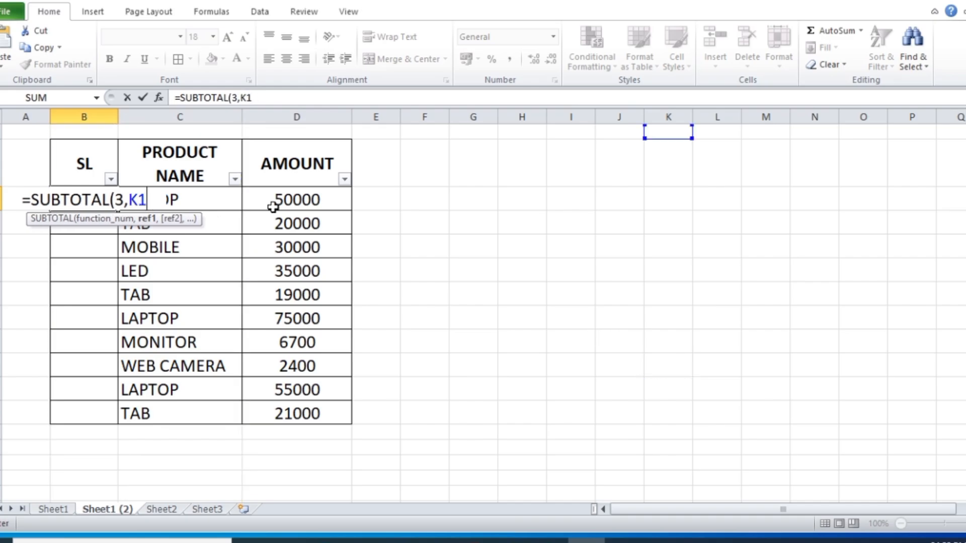
pyautogui.press('Escape')
pyautogui.click(504, 297)
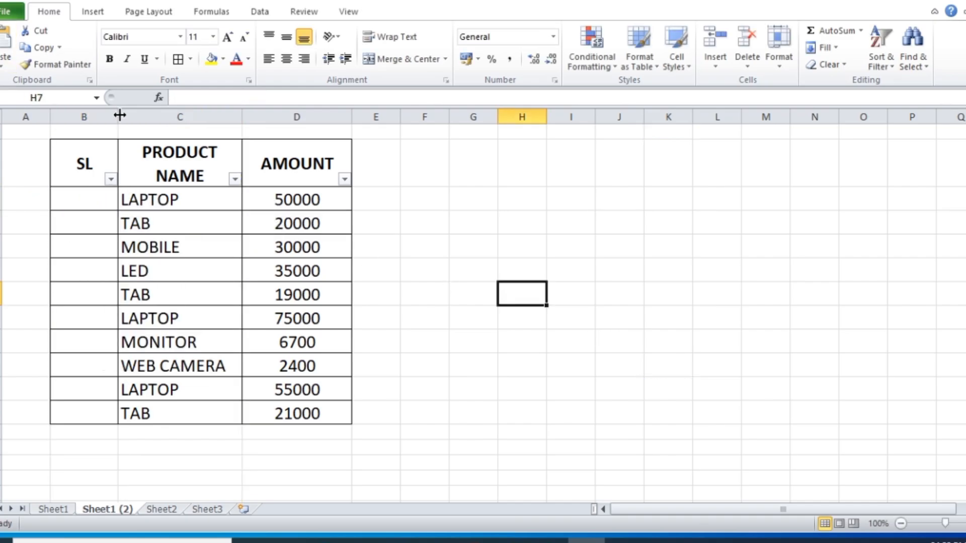
# Step: Widen the SL column and enter the formula =SUBTOTAL(3,C3:C3) in cell B3
pyautogui.moveTo(118, 116); pyautogui.dragTo(275, 116)
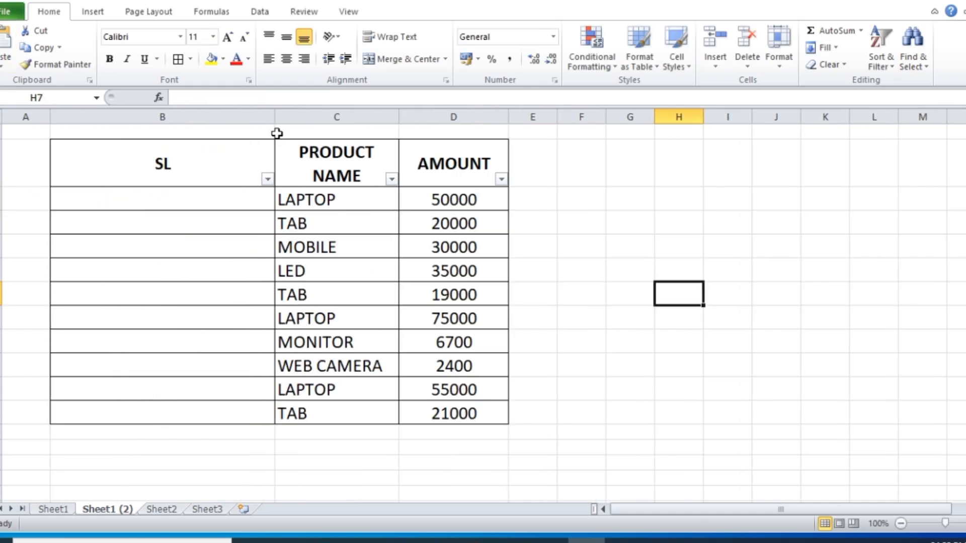
pyautogui.click(123, 204)
pyautogui.write('=')
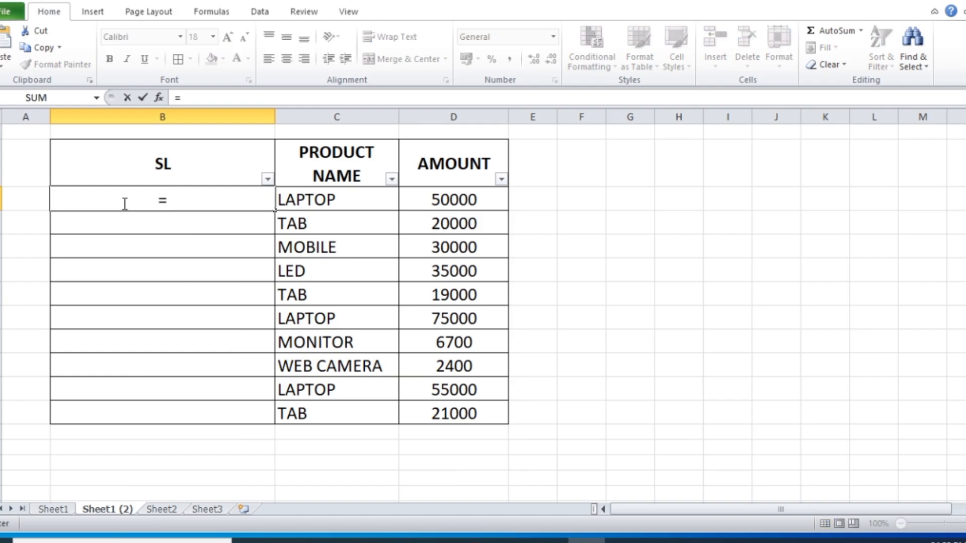
pyautogui.write('SUBT')
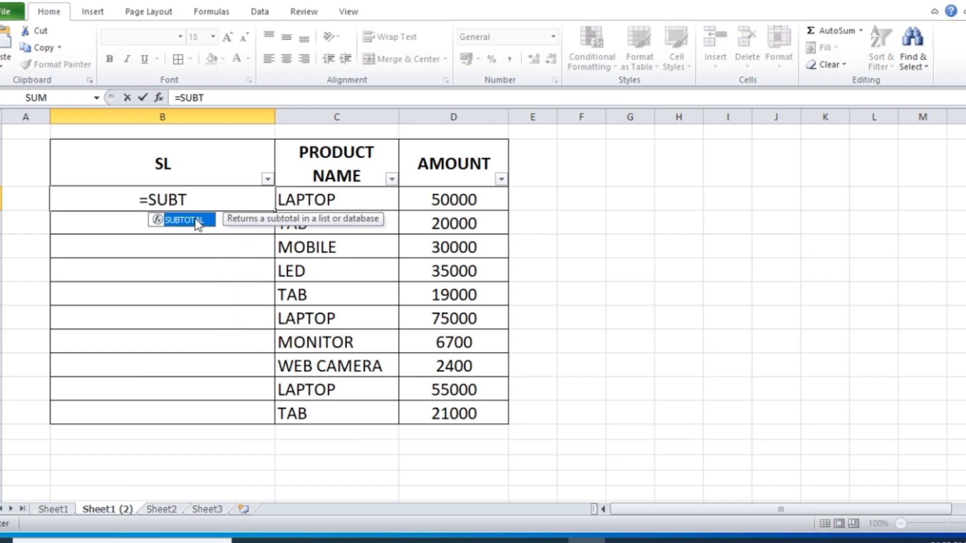
pyautogui.doubleClick(196, 218)
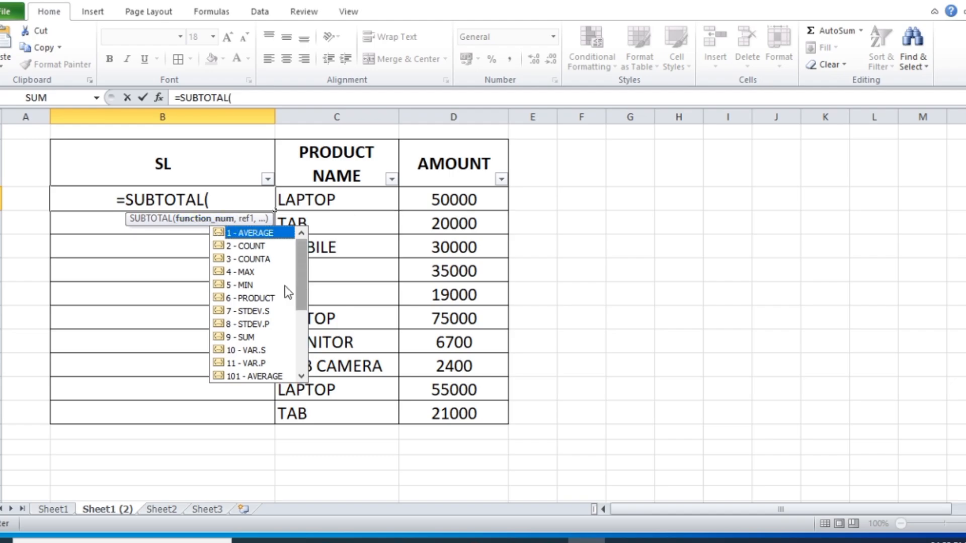
pyautogui.click(248, 260)
pyautogui.doubleClick(249, 259)
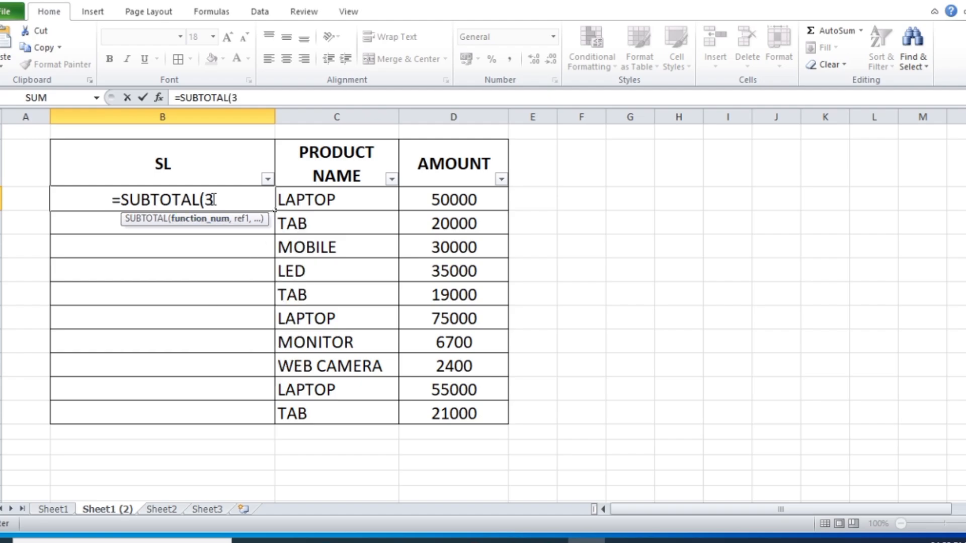
pyautogui.write(',')
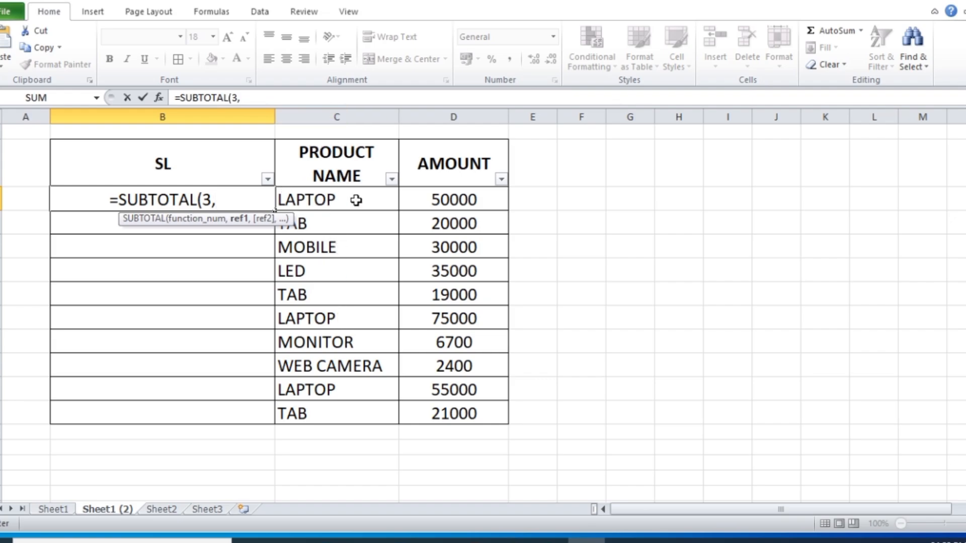
pyautogui.click(330, 204)
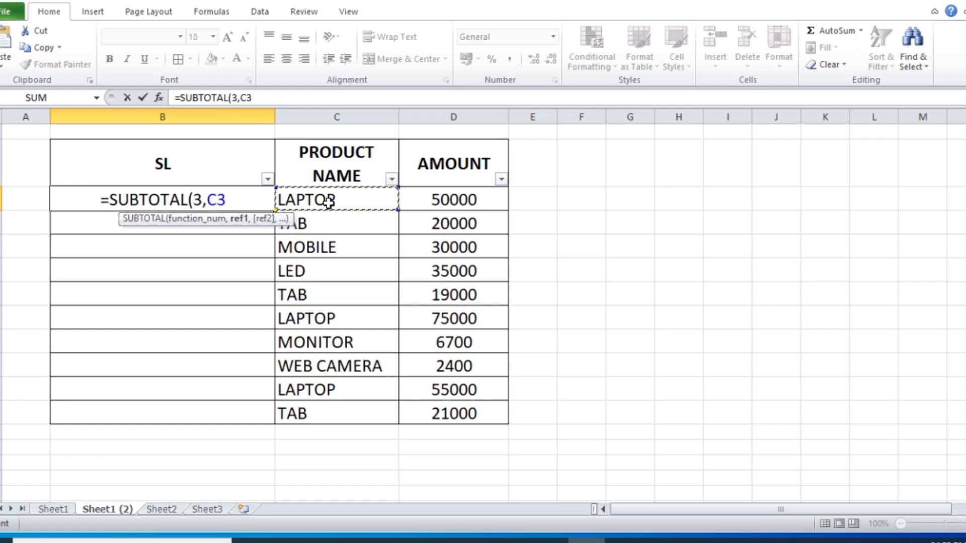
pyautogui.press('F8')
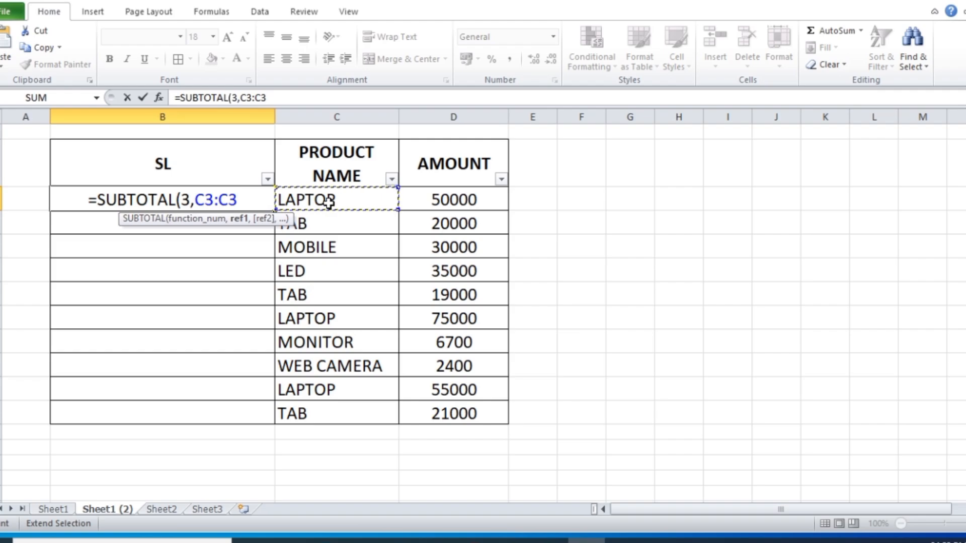
pyautogui.write(')')
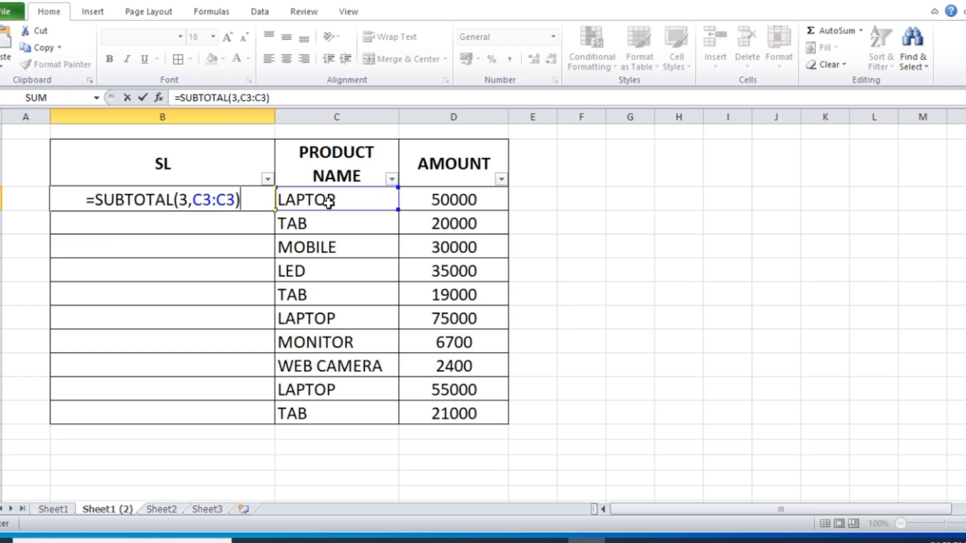
pyautogui.press('Return')
# Step: Fill the SUBTOTAL formula from B3 down to B12 and inspect the copied formula in B4
pyautogui.click(182, 201)
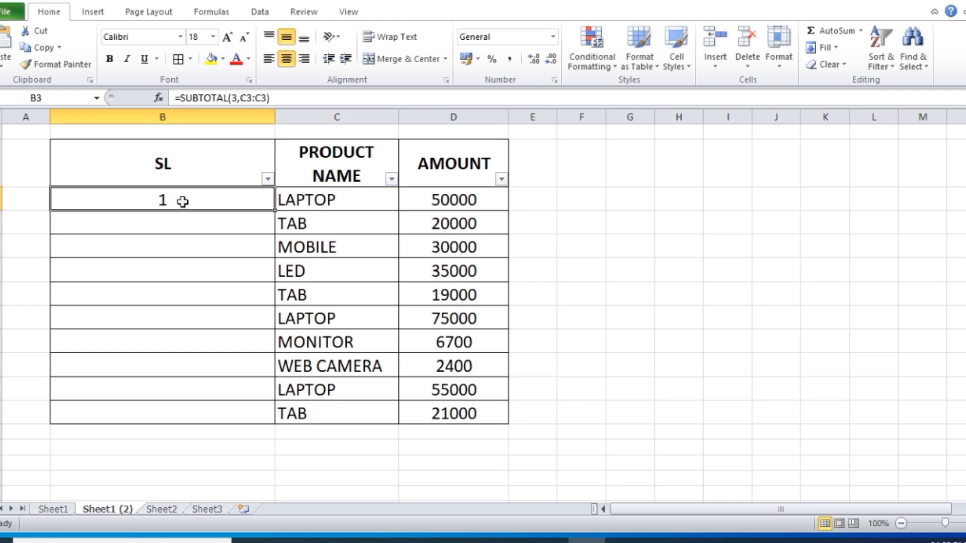
pyautogui.moveTo(274, 211); pyautogui.dragTo(260, 422)
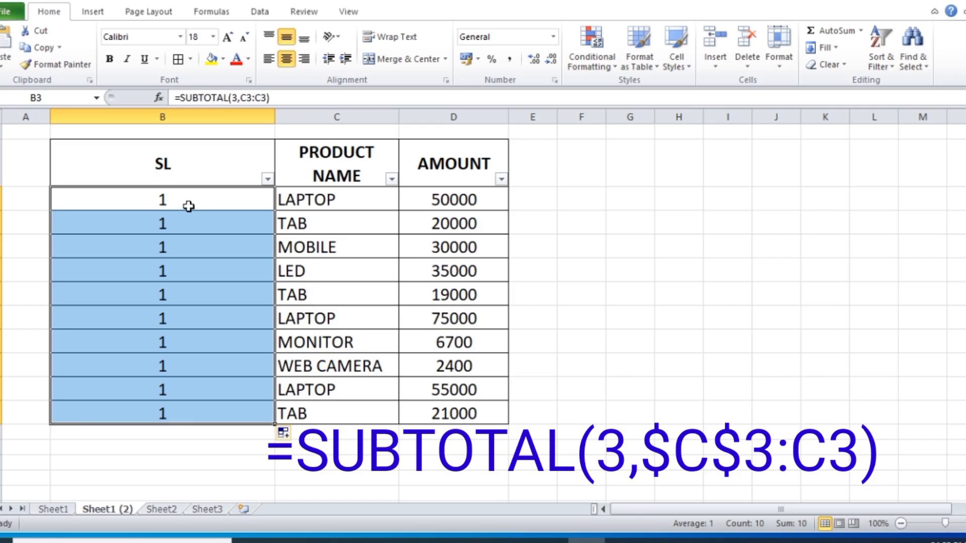
pyautogui.click(173, 221)
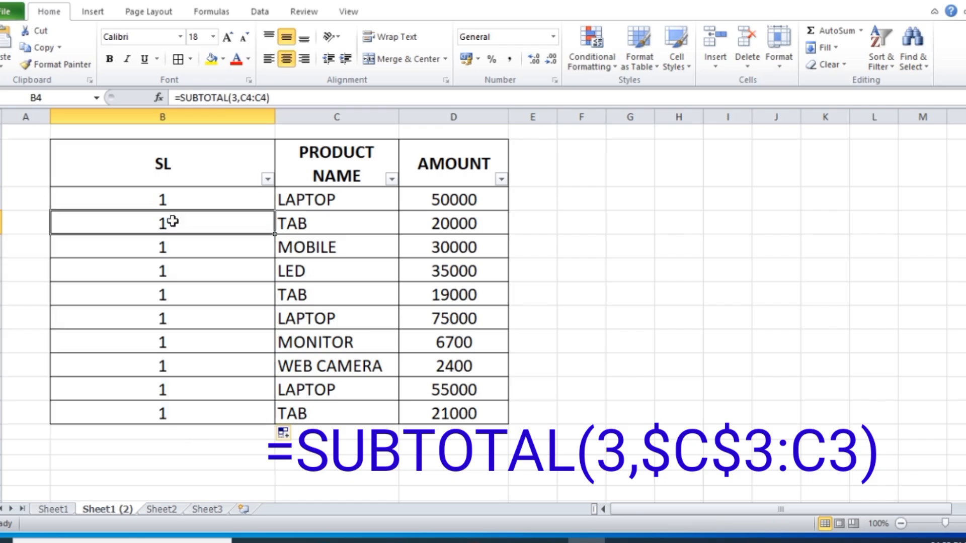
# Step: Make the range's first reference absolute in cell B3 so the formula reads =SUBTOTAL(3,$C$3:C3)
pyautogui.moveTo(173, 221); pyautogui.dragTo(161, 416)
pyautogui.click(161, 198)
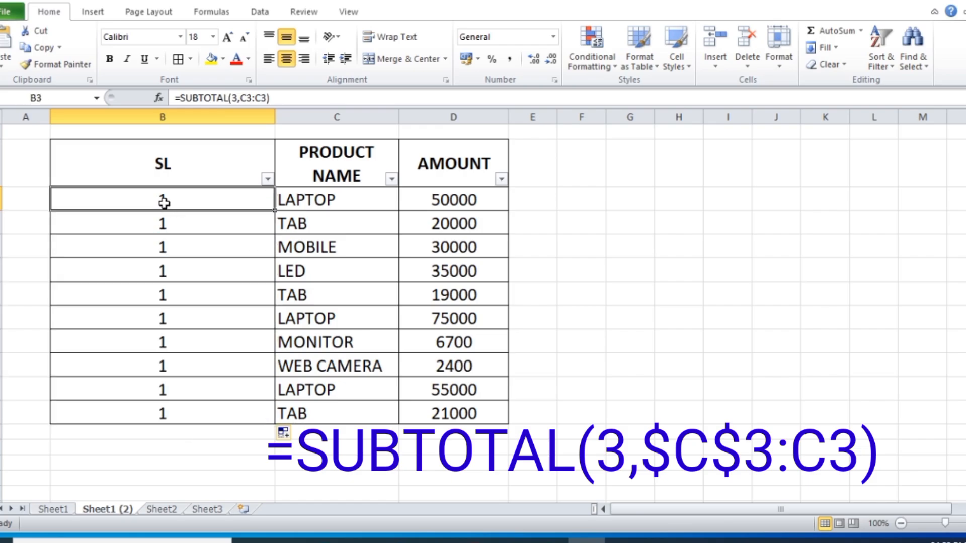
pyautogui.doubleClick(194, 199)
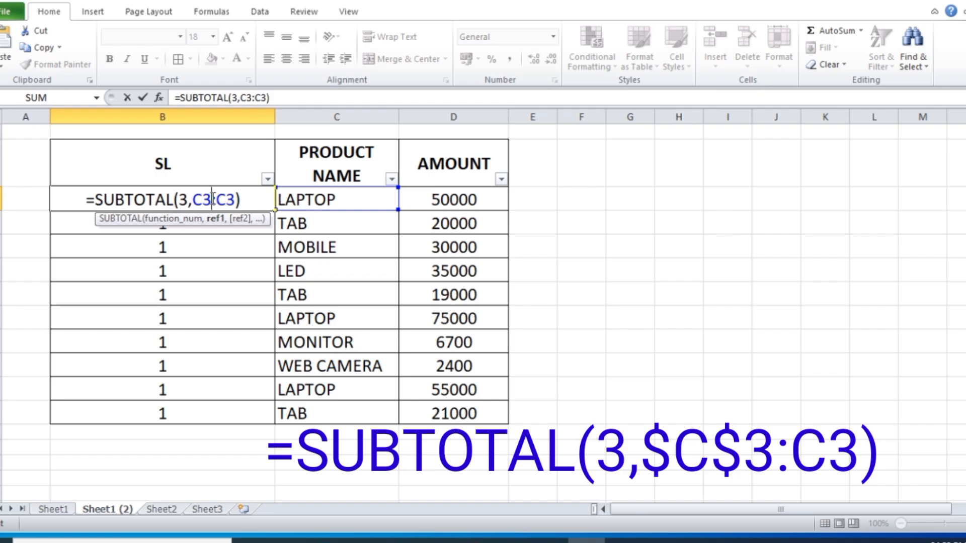
pyautogui.press('F4')
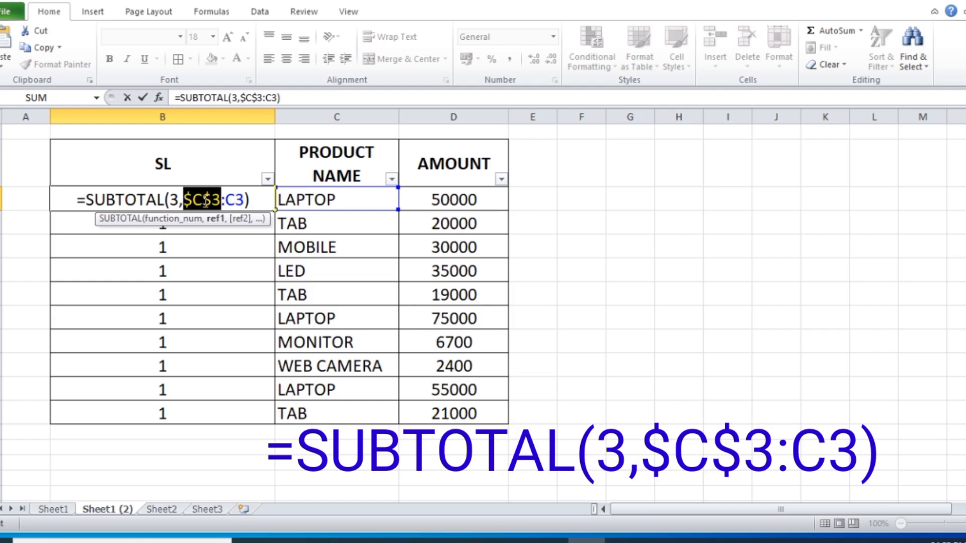
pyautogui.press('Return')
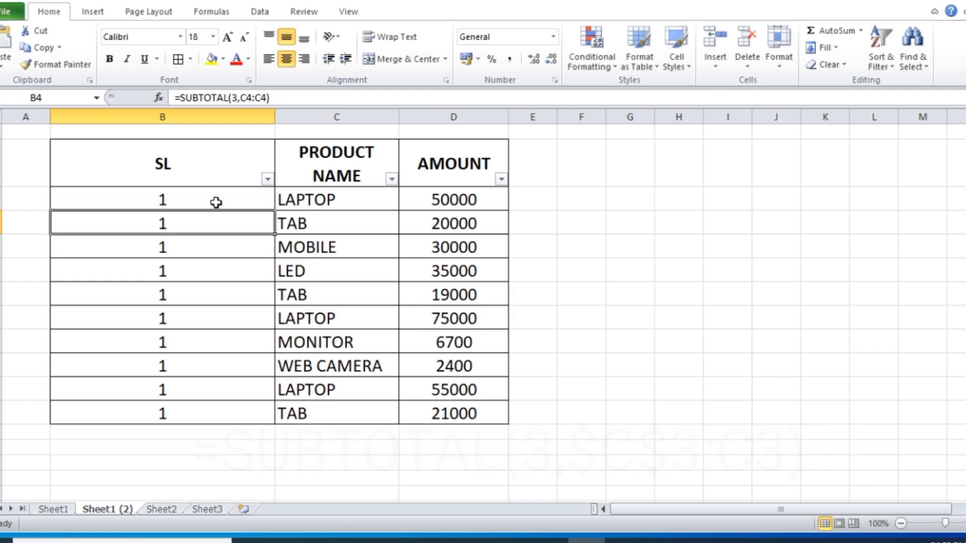
# Step: Fill the corrected SUBTOTAL formula from B3 down to B12 to number every product row
pyautogui.click(215, 203)
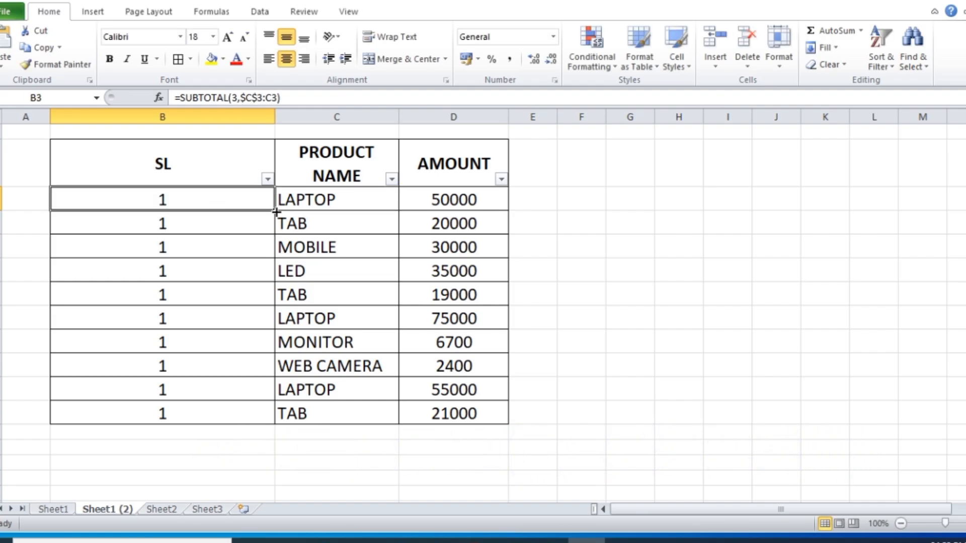
pyautogui.moveTo(276, 212); pyautogui.dragTo(271, 425)
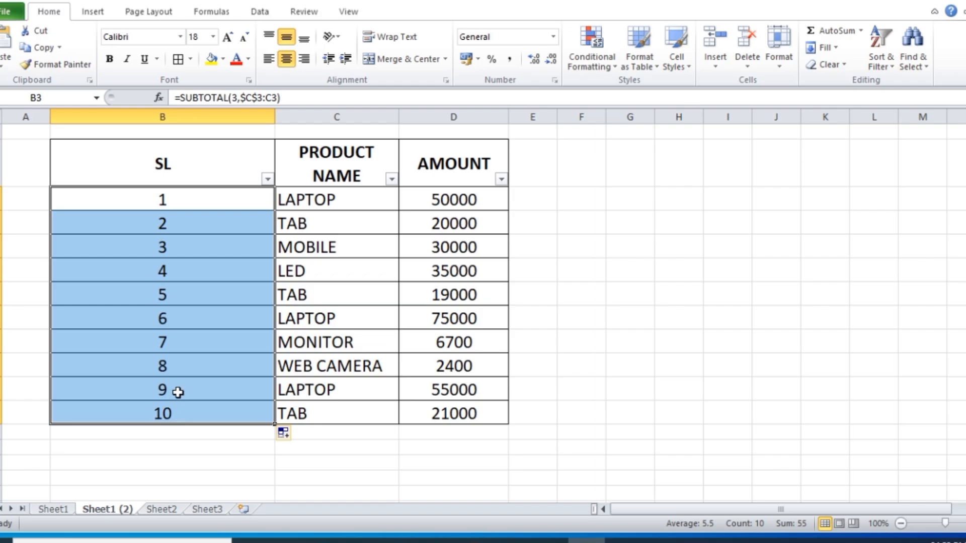
pyautogui.click(723, 231)
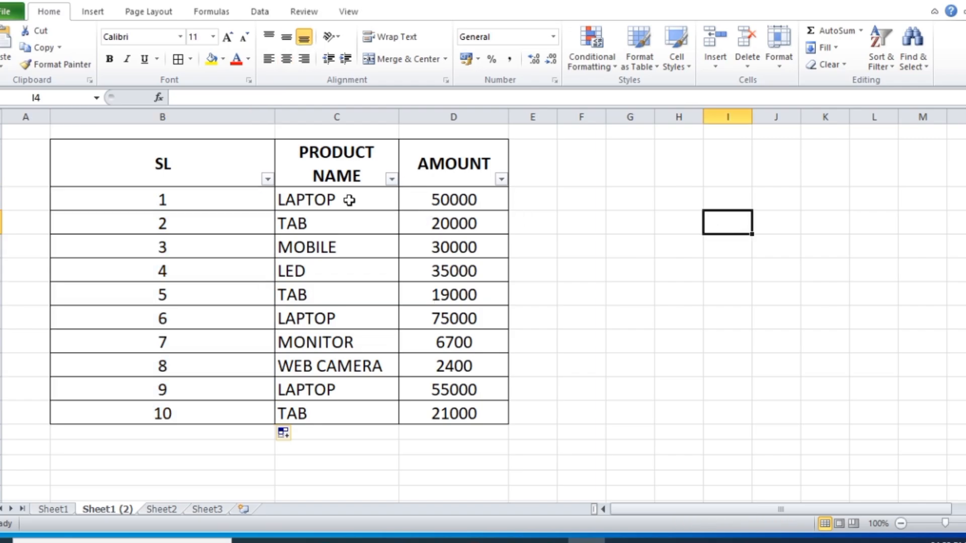
# Step: Filter the PRODUCT NAME column on Sheet1 (2) to exclude LAPTOP, LED and MOBILE
pyautogui.click(392, 180)
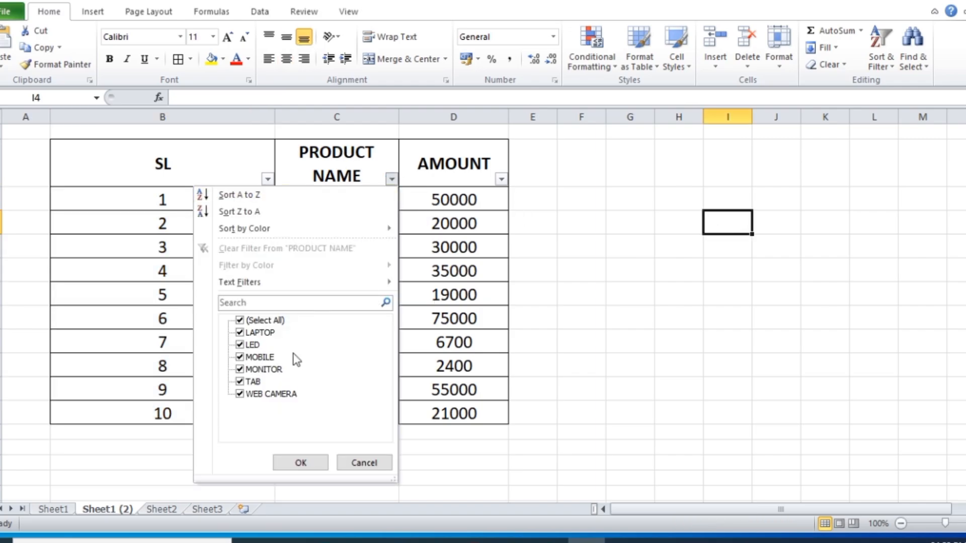
pyautogui.click(256, 357)
pyautogui.click(259, 333)
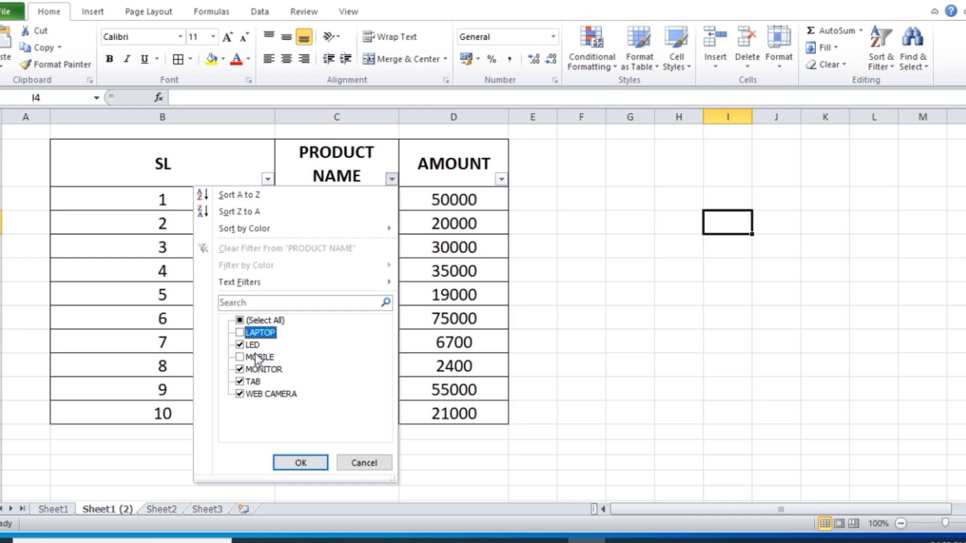
pyautogui.click(254, 345)
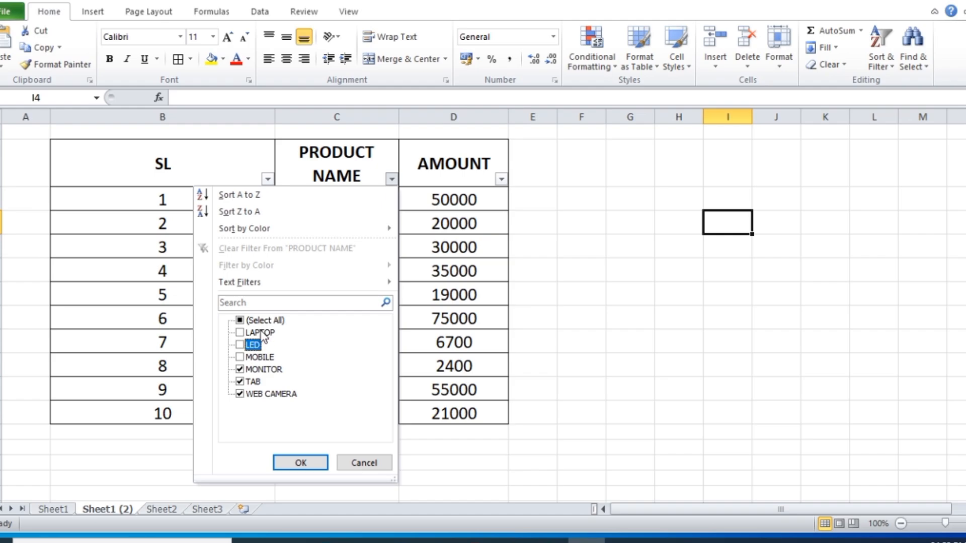
pyautogui.click(295, 462)
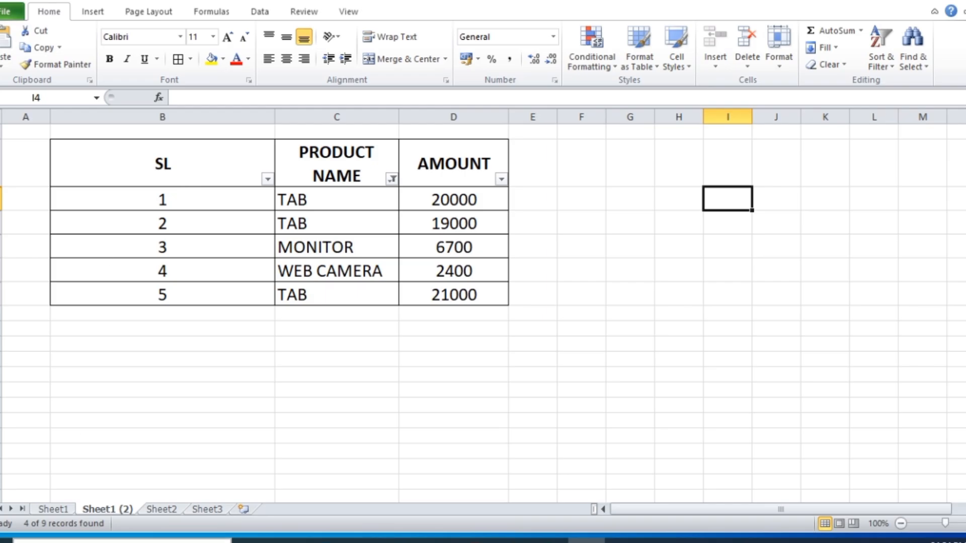
# Step: Switch to Sheet1 and include LAPTOP and MOBILE again in the PRODUCT NAME filter
pyautogui.click(60, 509)
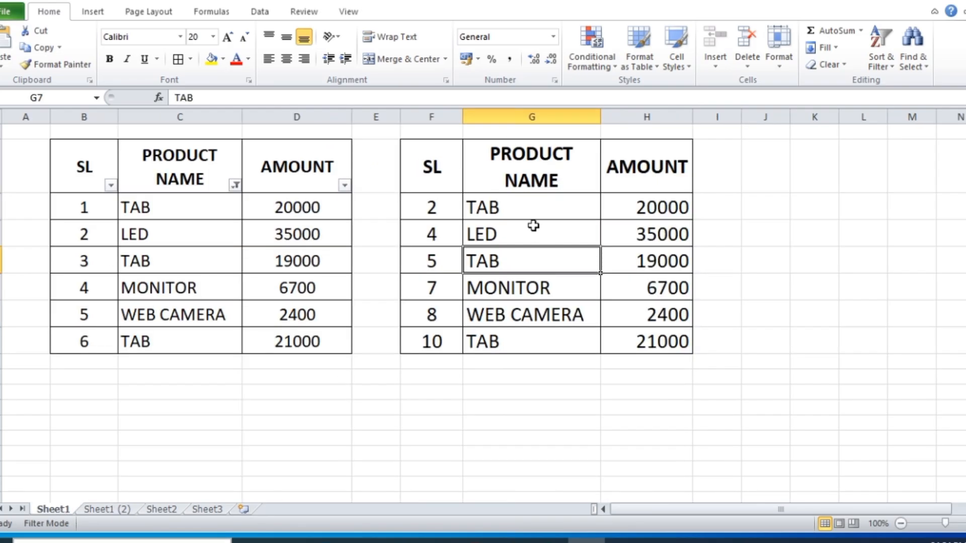
pyautogui.hotkey('ctrl', 'pagedown')
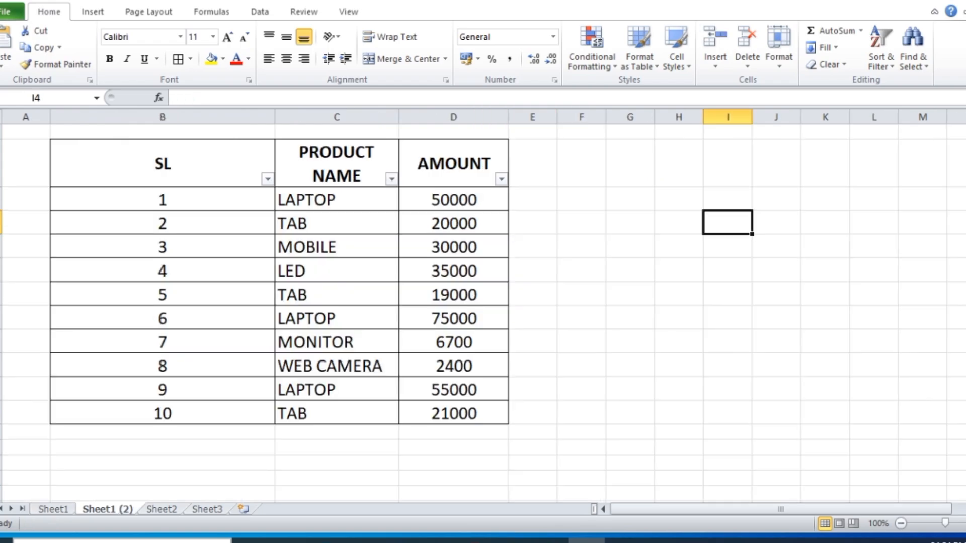
pyautogui.click(59, 511)
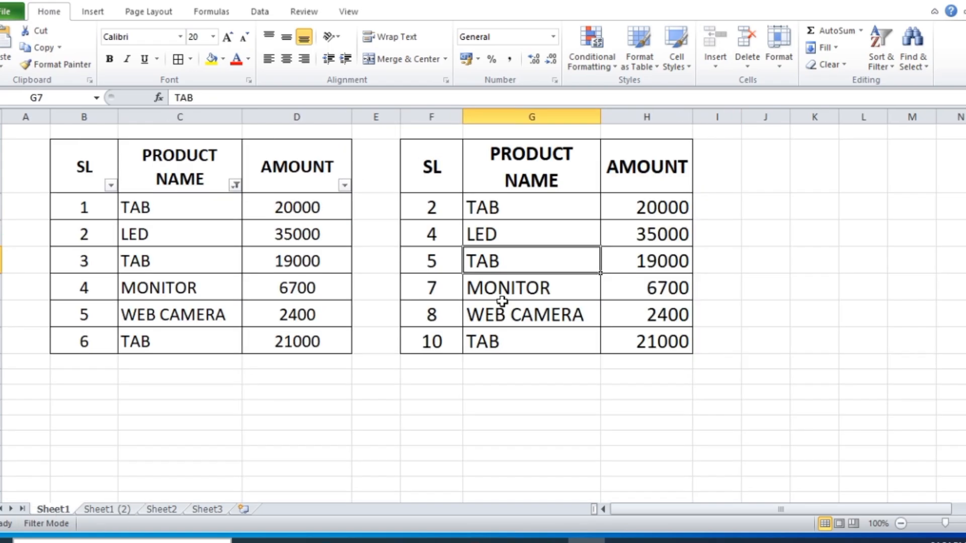
pyautogui.click(234, 185)
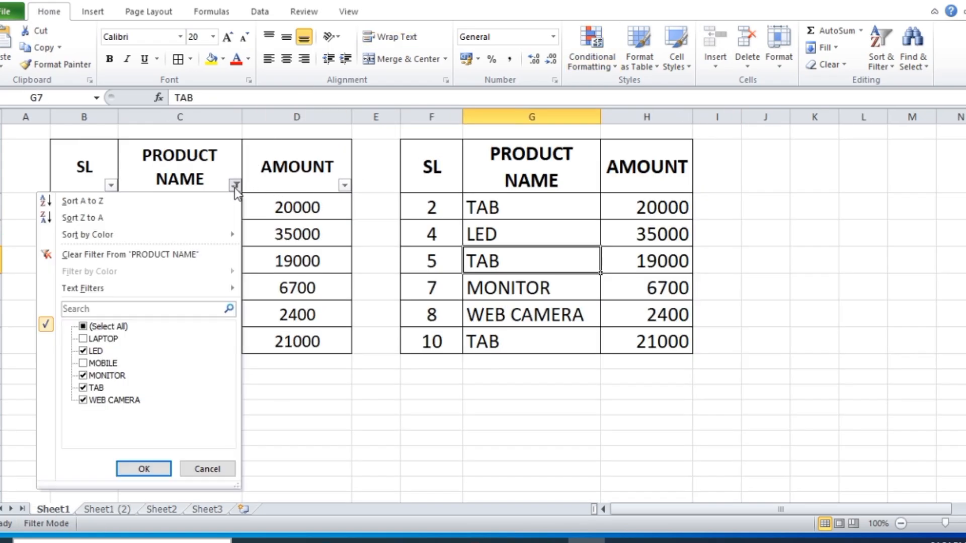
pyautogui.click(83, 338)
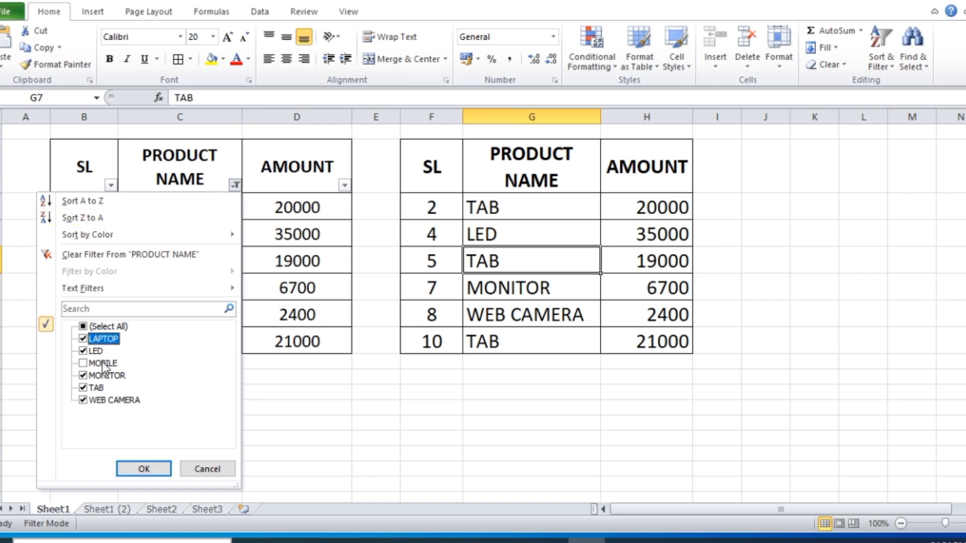
pyautogui.click(84, 363)
pyautogui.click(143, 468)
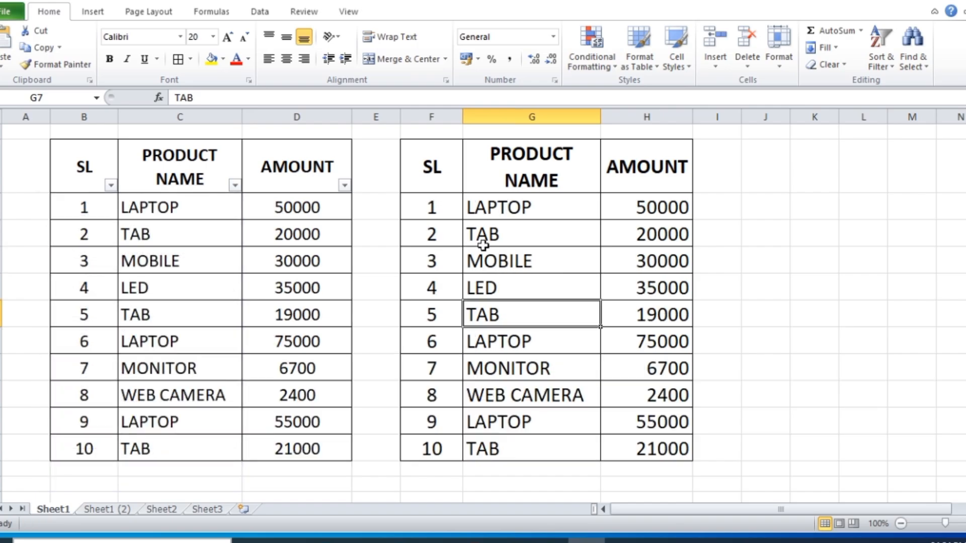
# Step: Replace the serial number in cell F3 of the second table with the formula =SUBTOTAL(3,G3:G3)
pyautogui.click(433, 204)
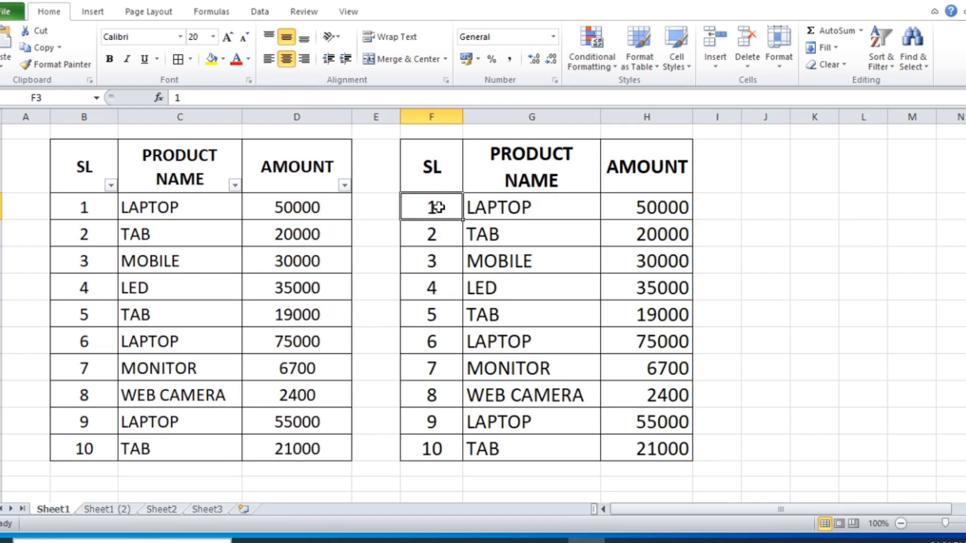
pyautogui.write('=')
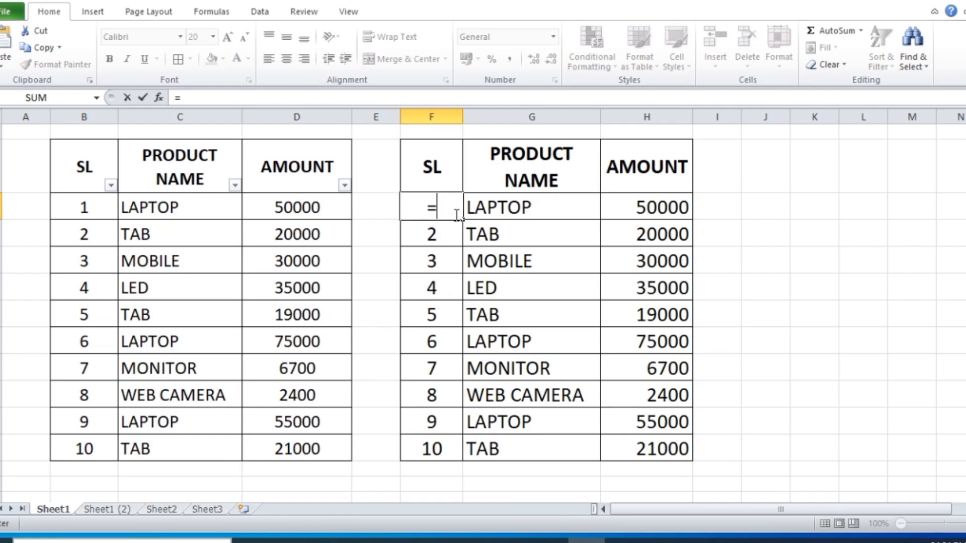
pyautogui.write('SU')
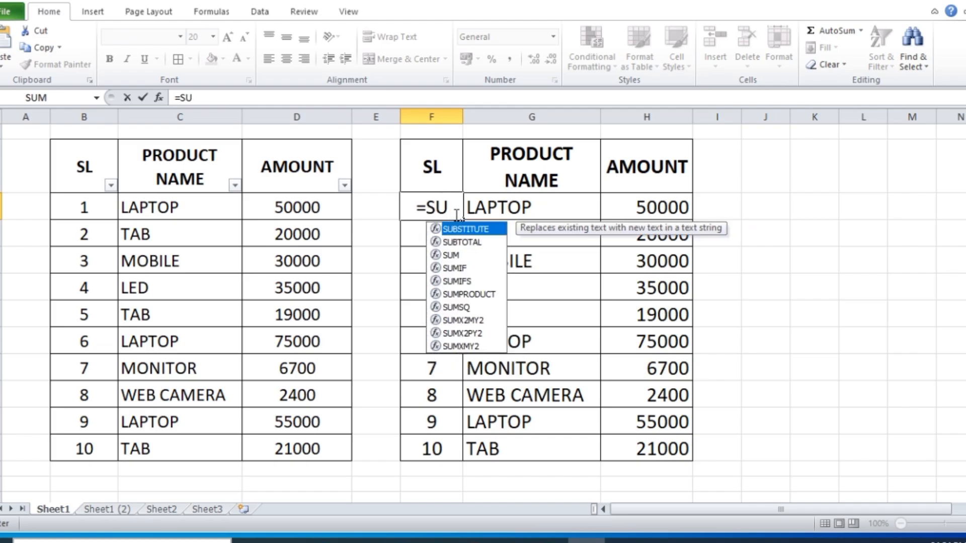
pyautogui.write('BTO')
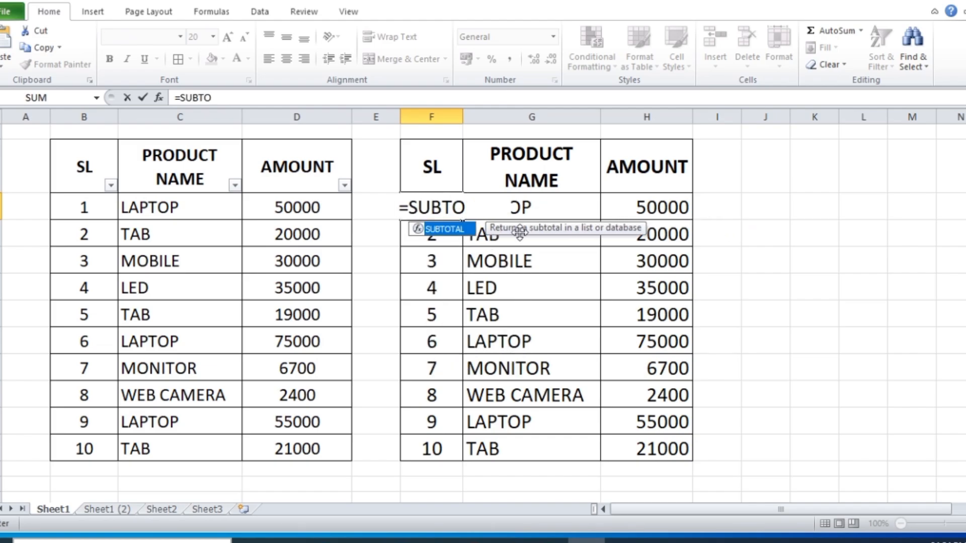
pyautogui.doubleClick(460, 232)
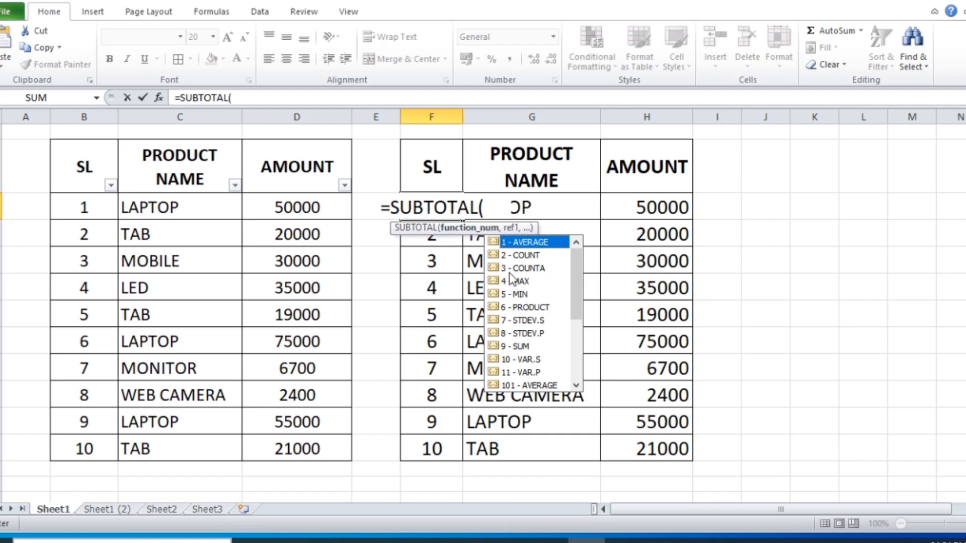
pyautogui.write('3')
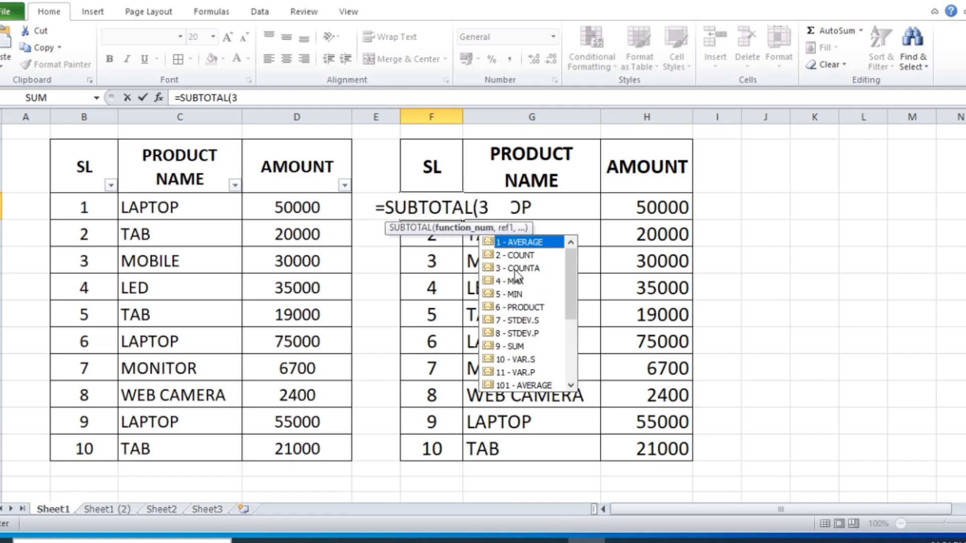
pyautogui.write(',')
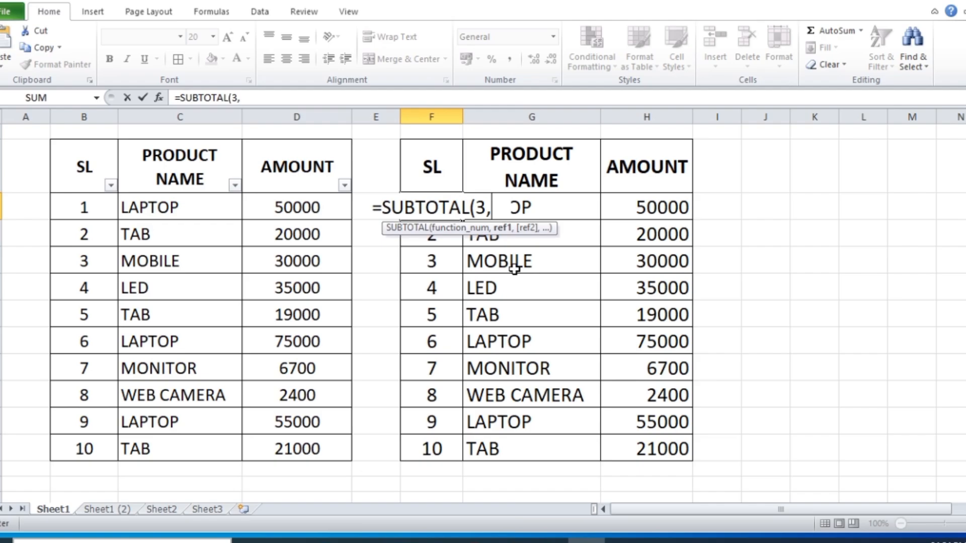
pyautogui.click(554, 215)
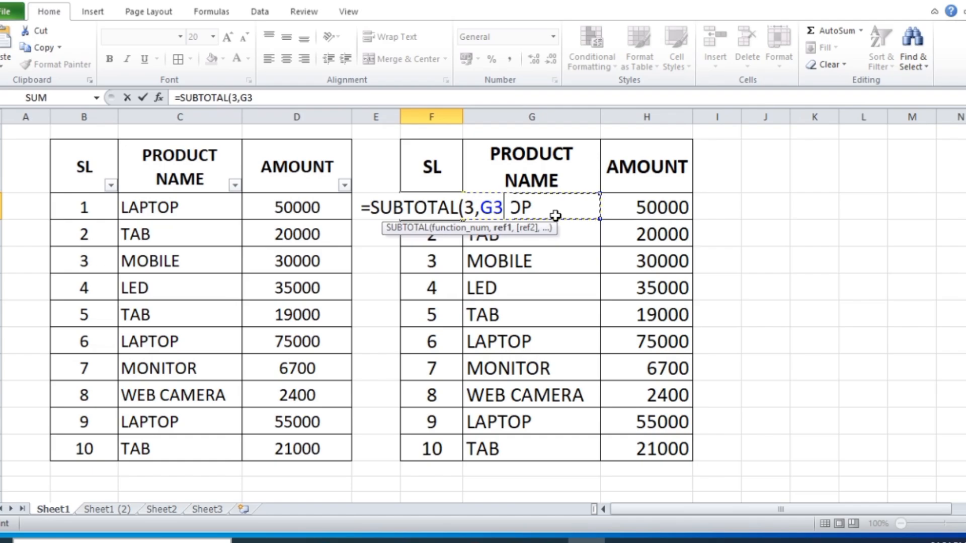
pyautogui.press('F8')
pyautogui.write(')')
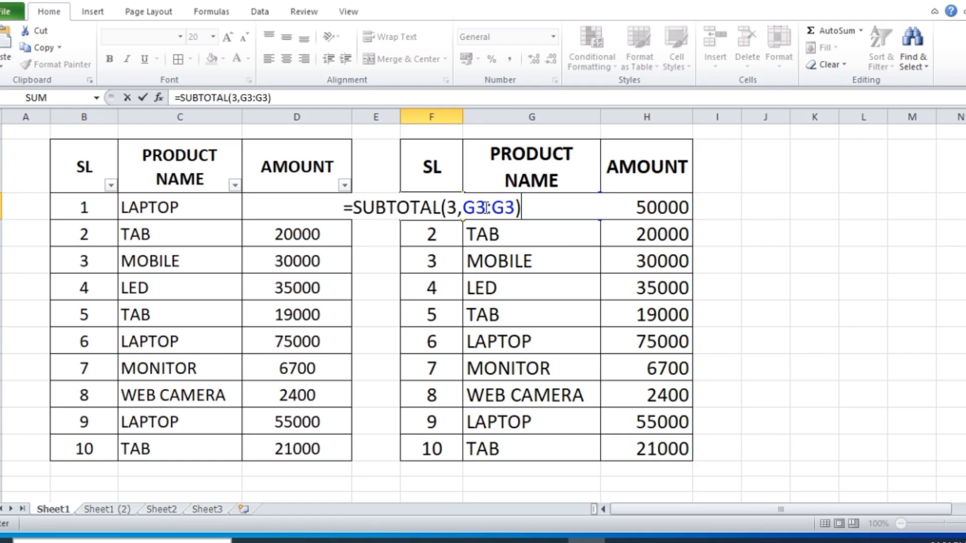
# Step: Lock the first range reference in F3's formula so it reads =SUBTOTAL(3,$G$3:G3)
pyautogui.click(487, 208)
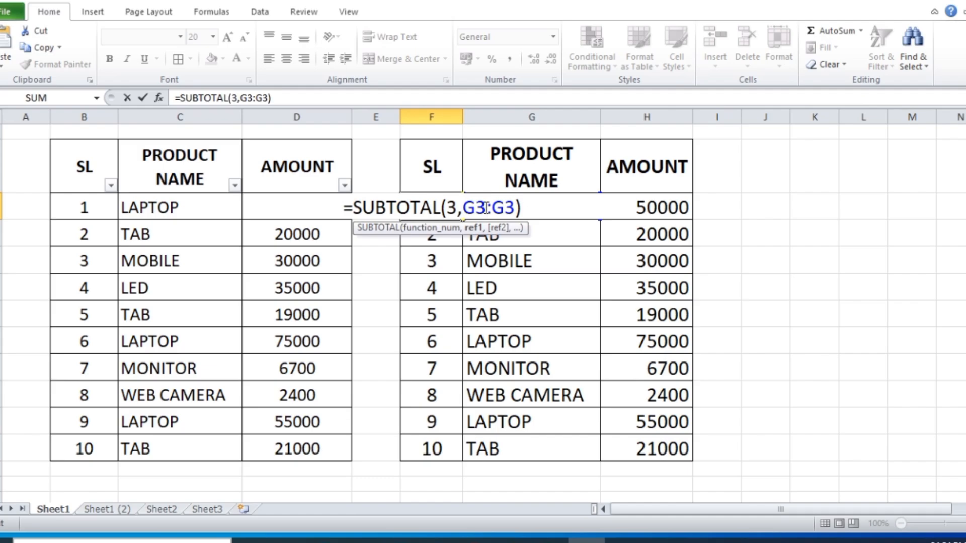
pyautogui.press('F4')
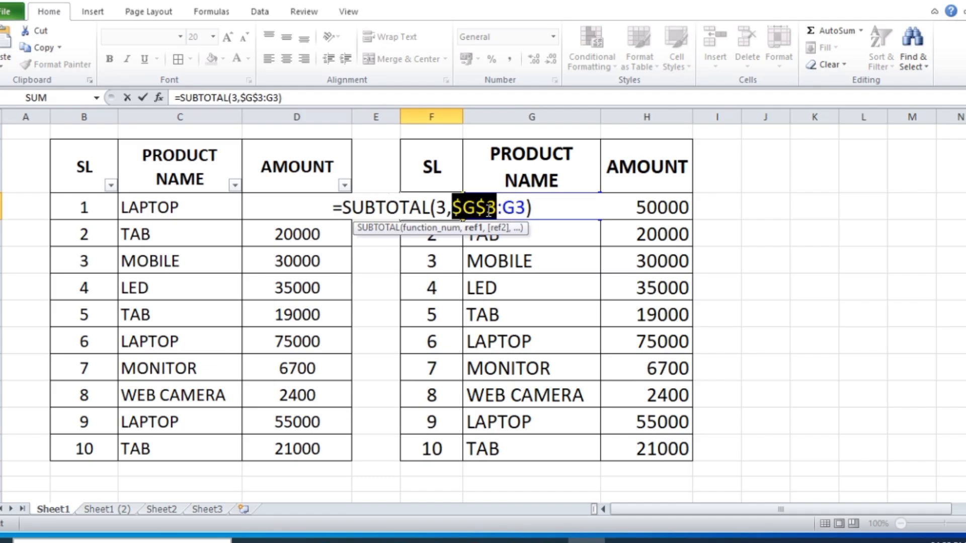
pyautogui.press('Return')
# Step: Fill the SUBTOTAL formula from F3 down through F12, the last row of the second table
pyautogui.click(441, 212)
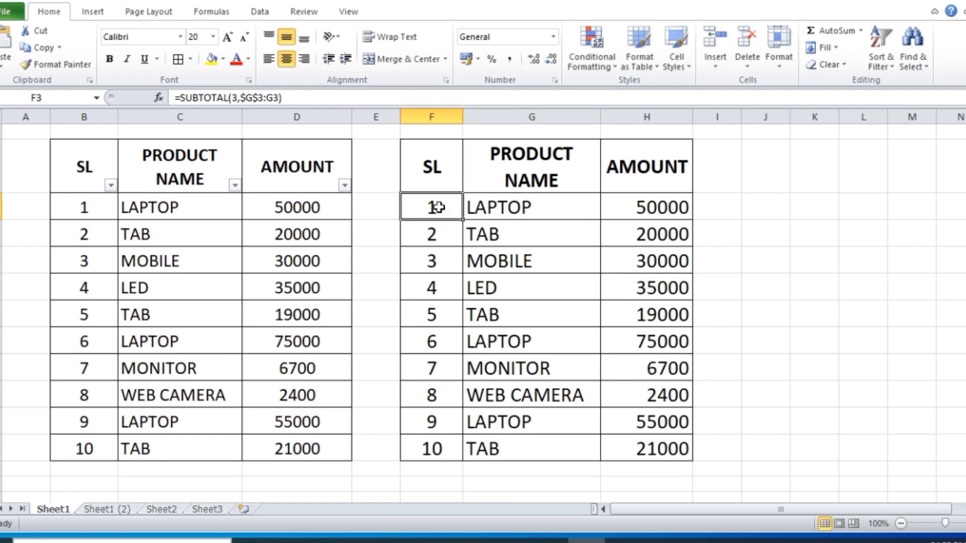
pyautogui.moveTo(461, 219); pyautogui.dragTo(455, 452)
pyautogui.click(878, 287)
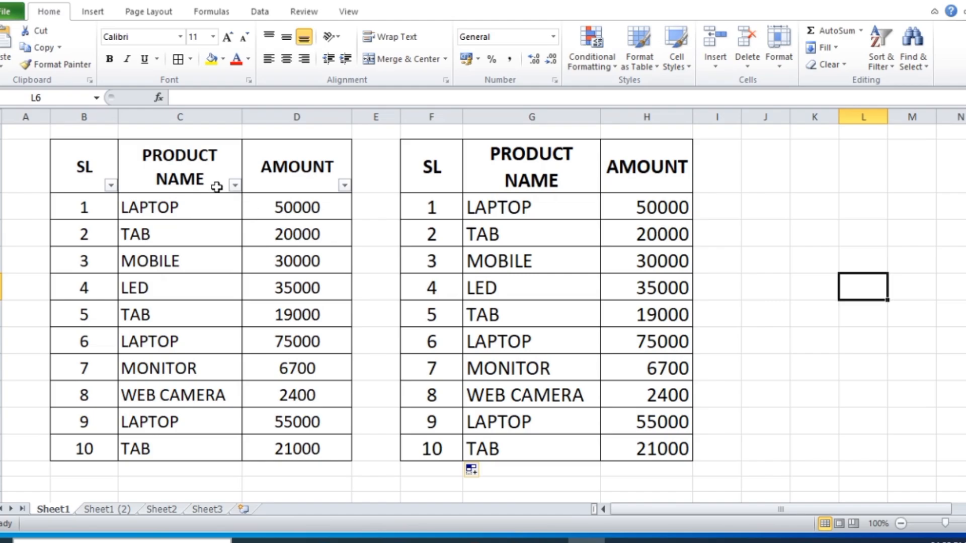
# Step: Filter the PRODUCT NAME column on Sheet1 to exclude LAPTOP, TAB and WEB CAMERA
pyautogui.click(235, 185)
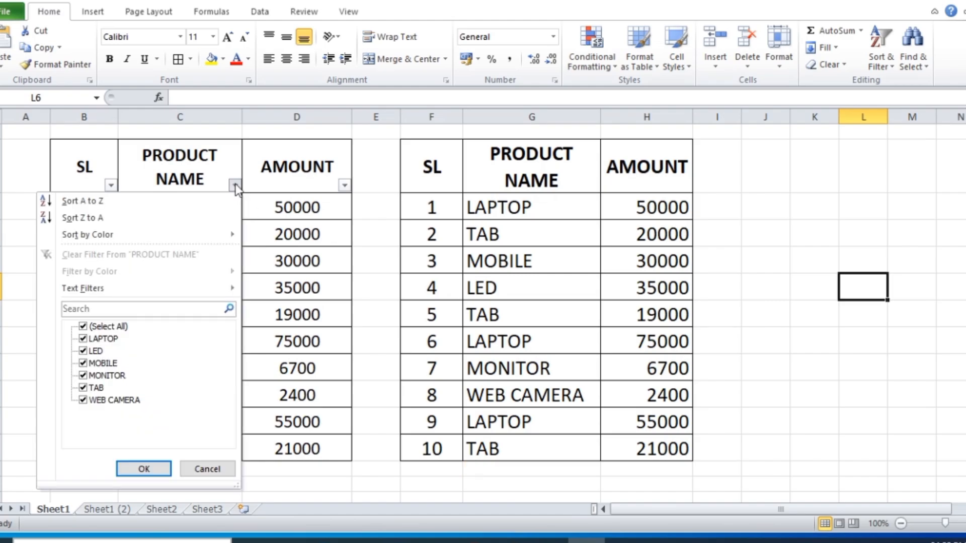
pyautogui.click(106, 342)
pyautogui.click(96, 390)
pyautogui.click(107, 402)
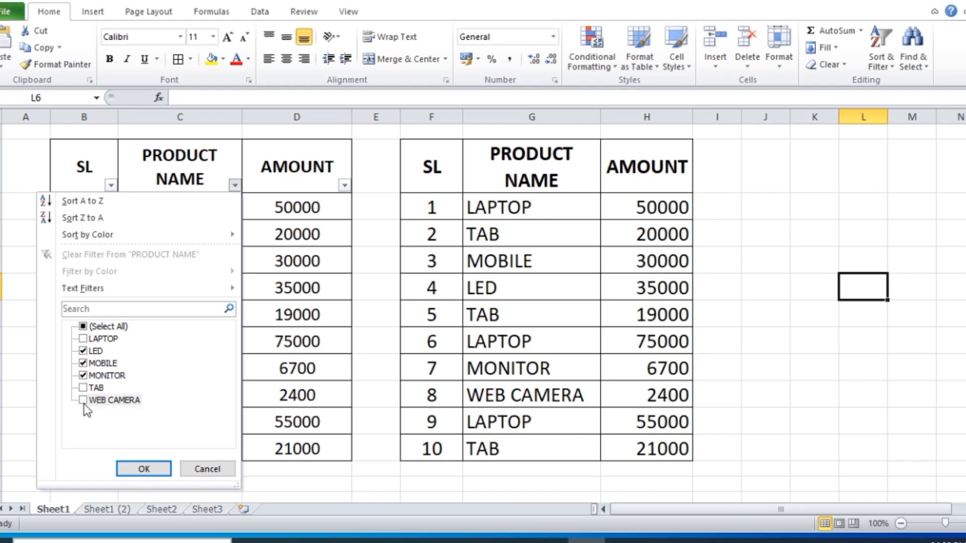
pyautogui.click(144, 468)
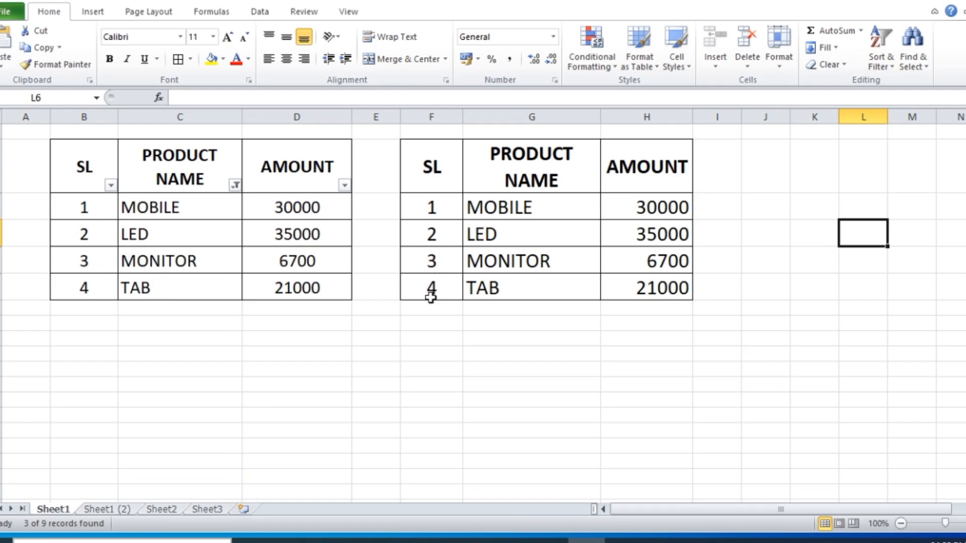
pyautogui.click(744, 380)
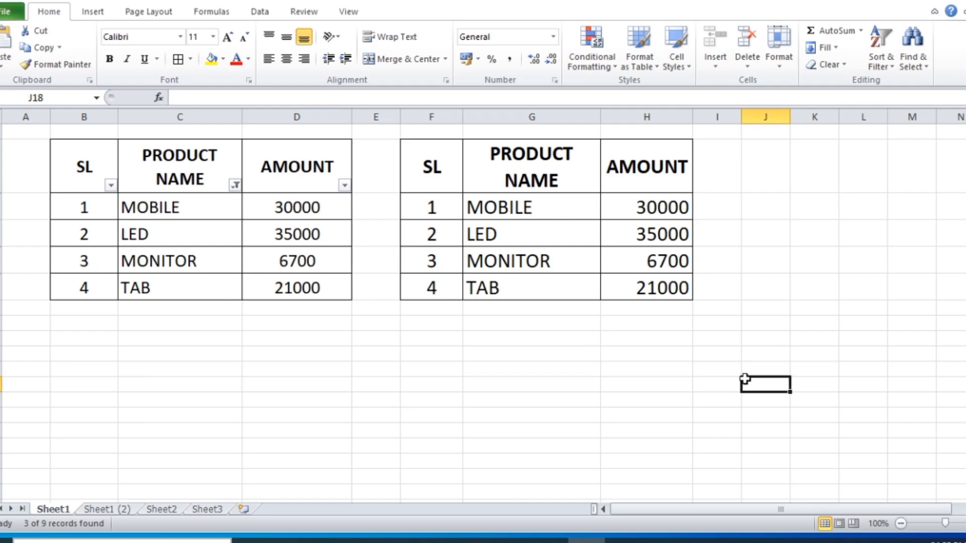